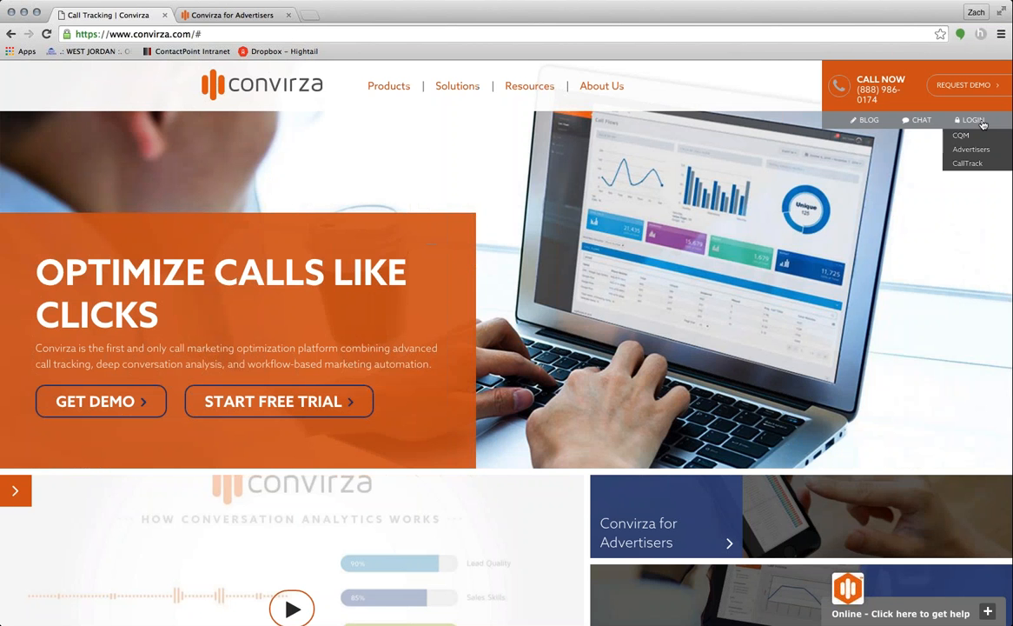
- Open the Advertisers login page from the Convirza website and log in with the prefilled credentials
{"action": "left_click", "coordinate": [971, 150]}
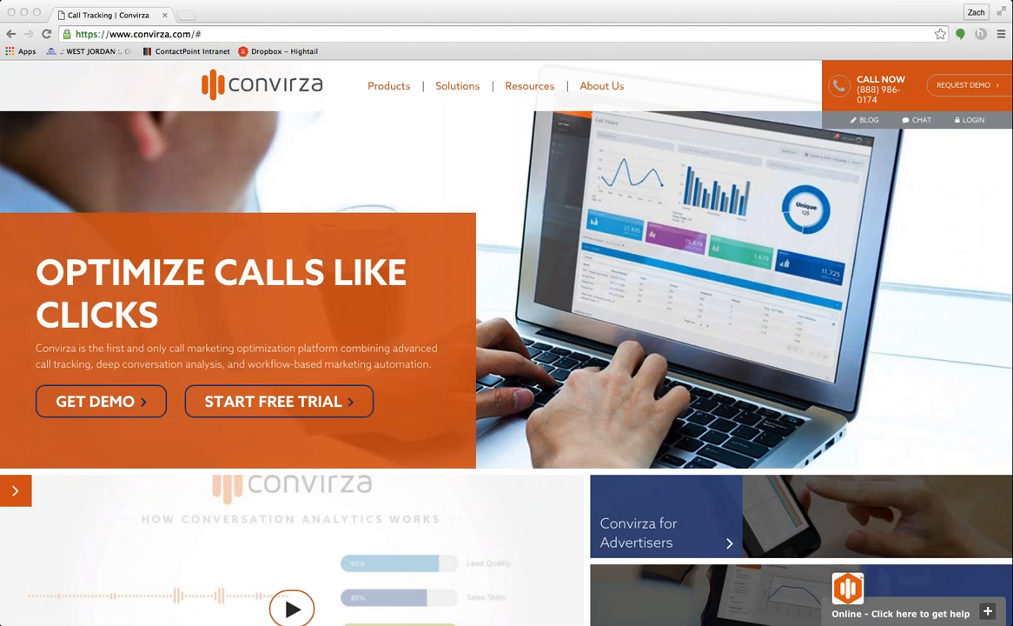
{"action": "left_click", "coordinate": [971, 187]}
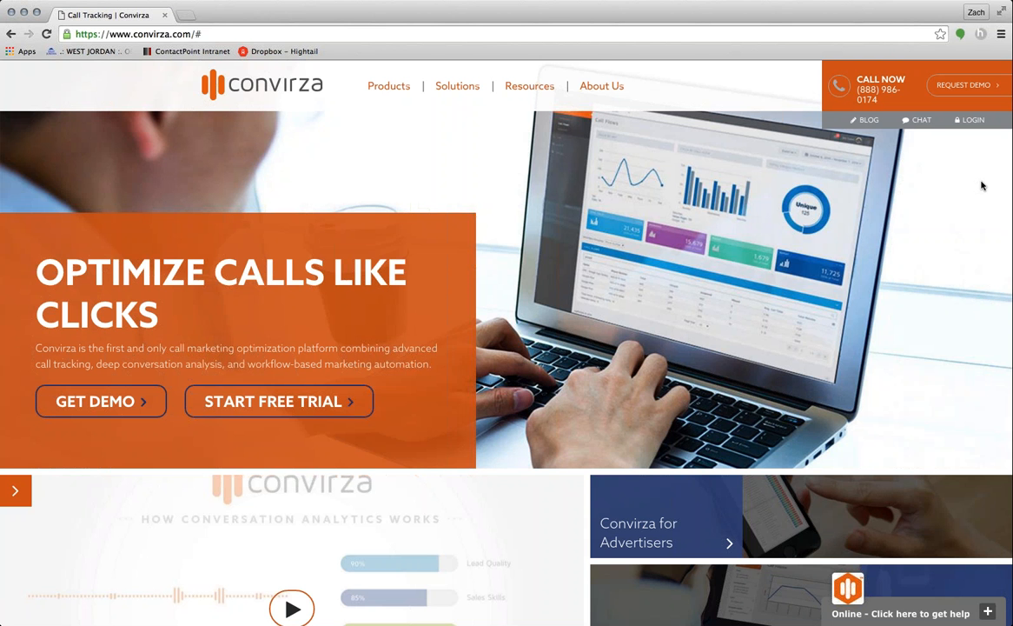
{"action": "mouse_move", "coordinate": [970, 124]}
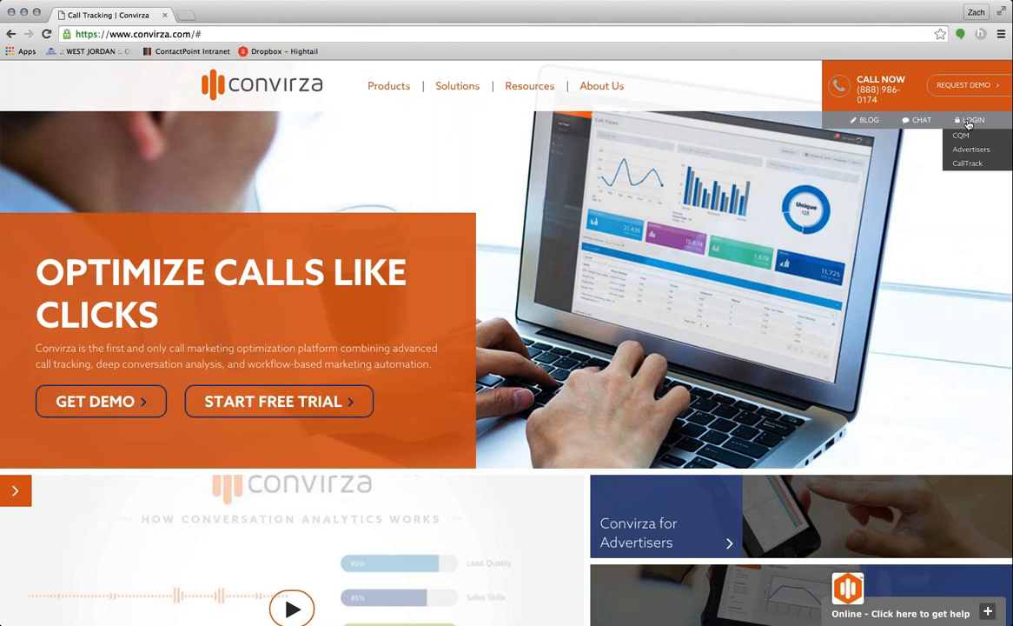
{"action": "left_click", "coordinate": [970, 149]}
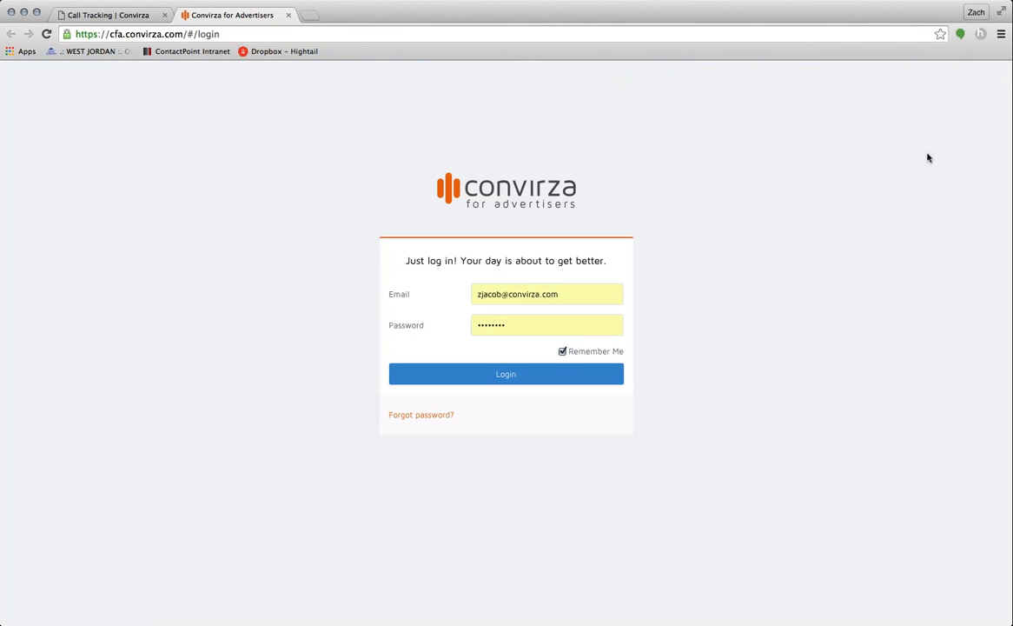
{"action": "left_click", "coordinate": [480, 330]}
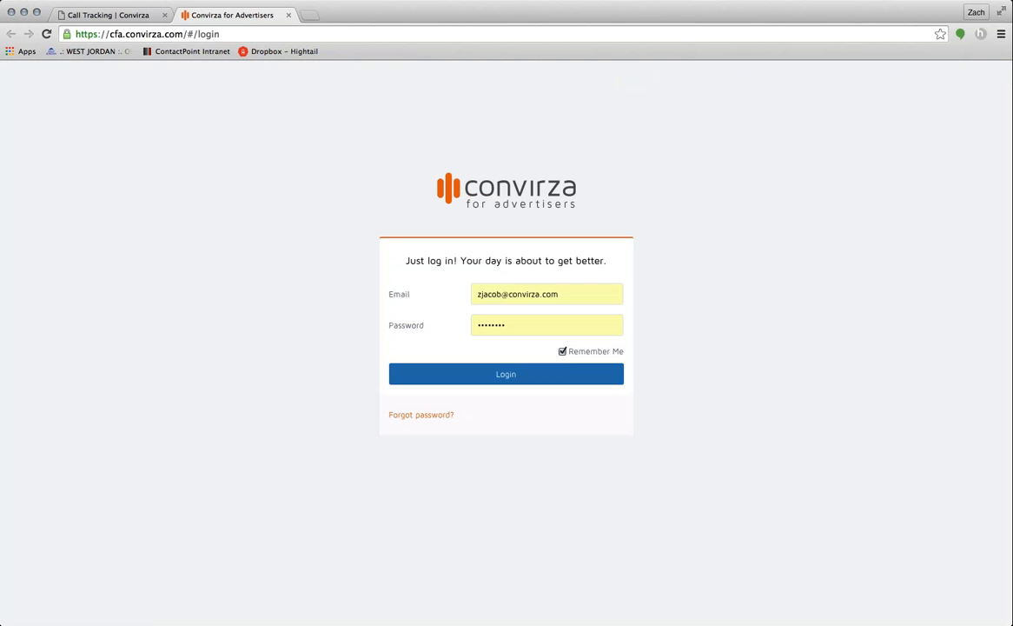
{"action": "key", "text": "Return"}
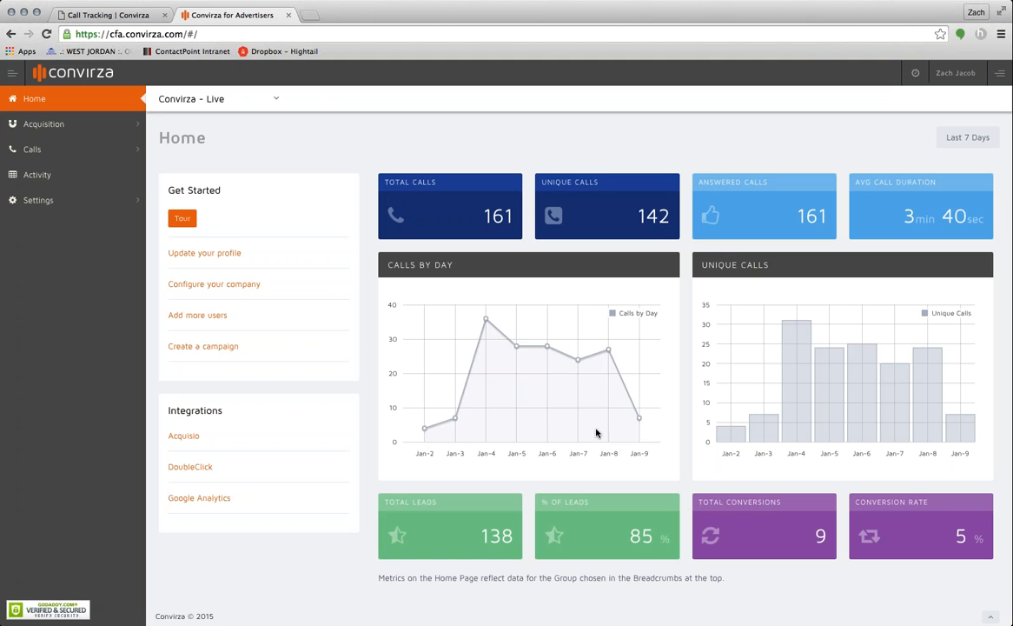
- Start a new campaign from the campaign settings and name it "First Campaign 2016"
{"action": "left_click", "coordinate": [93, 203]}
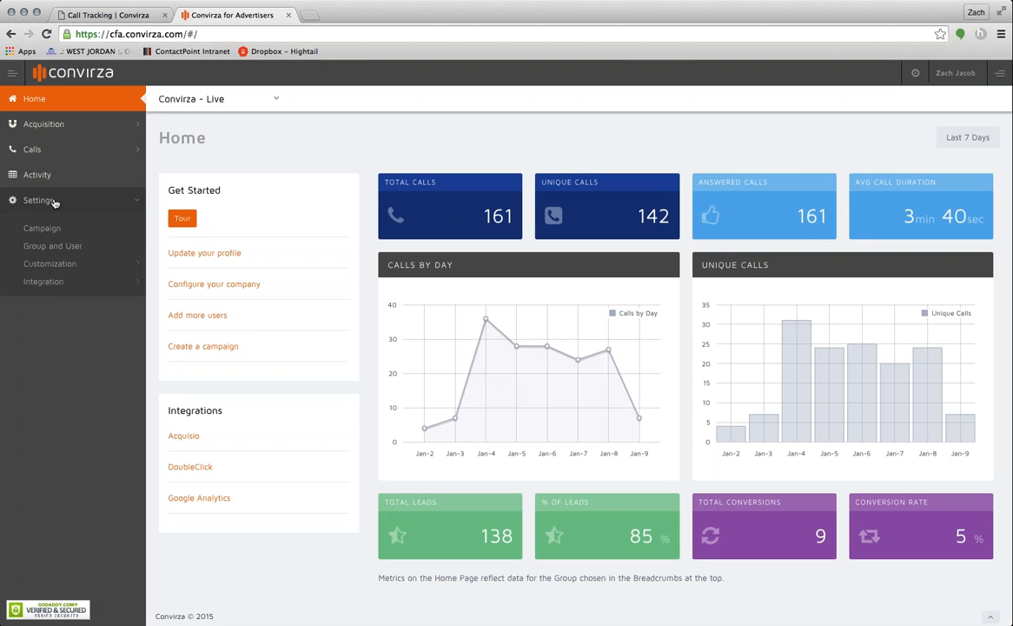
{"action": "left_click", "coordinate": [43, 229]}
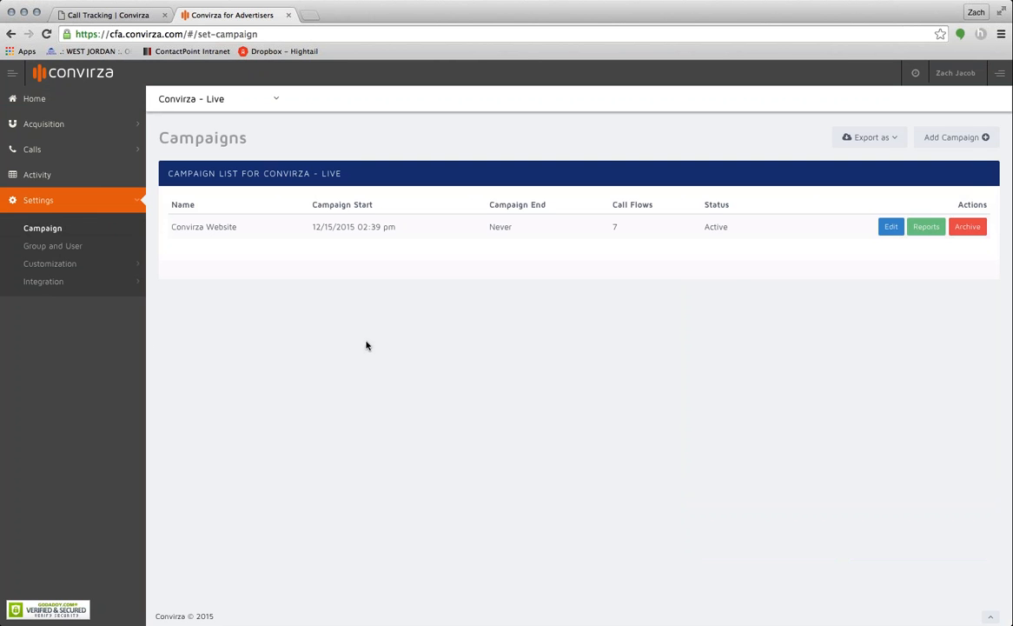
{"action": "left_click", "coordinate": [950, 141]}
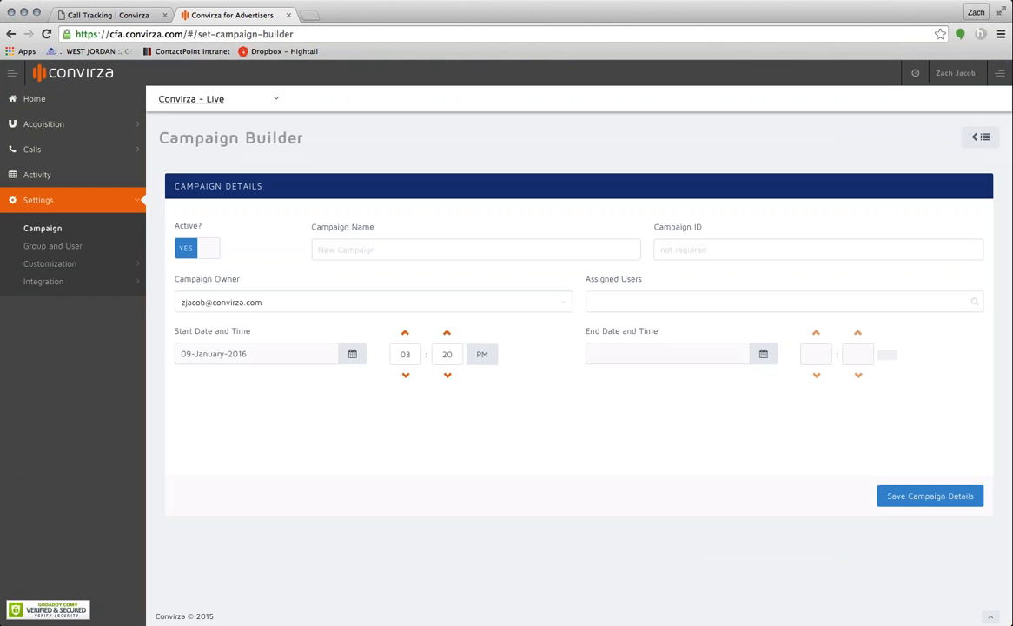
{"action": "left_click", "coordinate": [397, 249]}
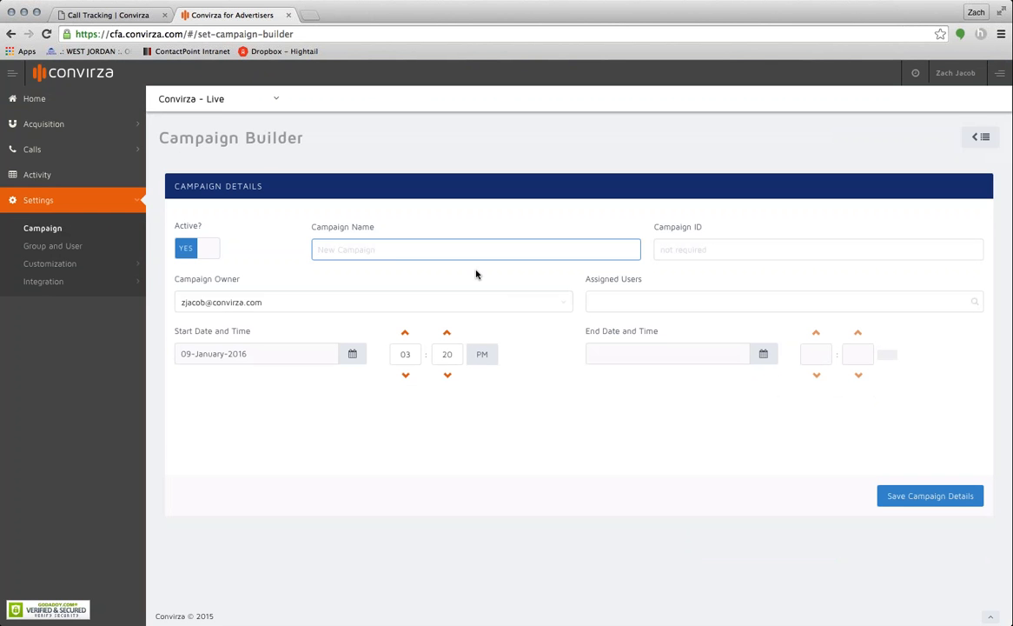
{"action": "type", "text": "First Campaign 2016"}
{"action": "key", "text": "Tab"}
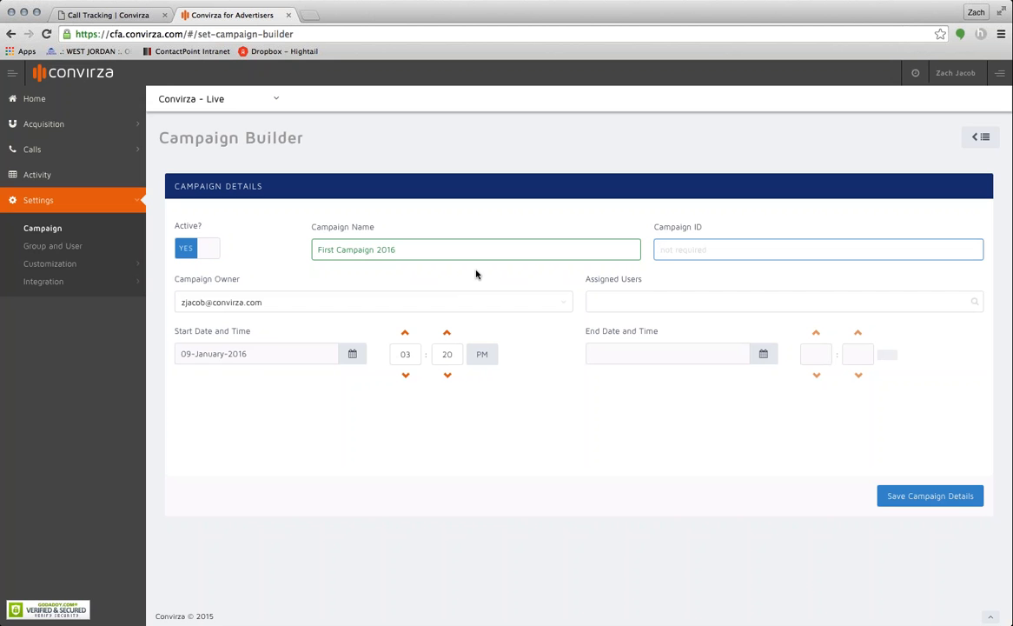
{"action": "left_click", "coordinate": [476, 275]}
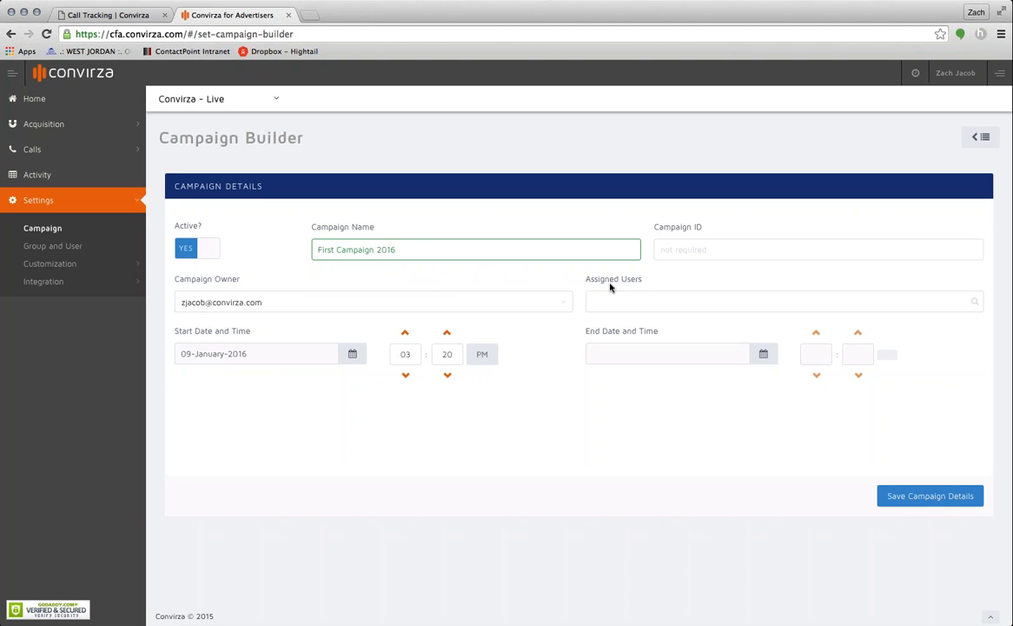
- Assign one additional user to the campaign and save the campaign details
{"action": "left_click", "coordinate": [640, 299]}
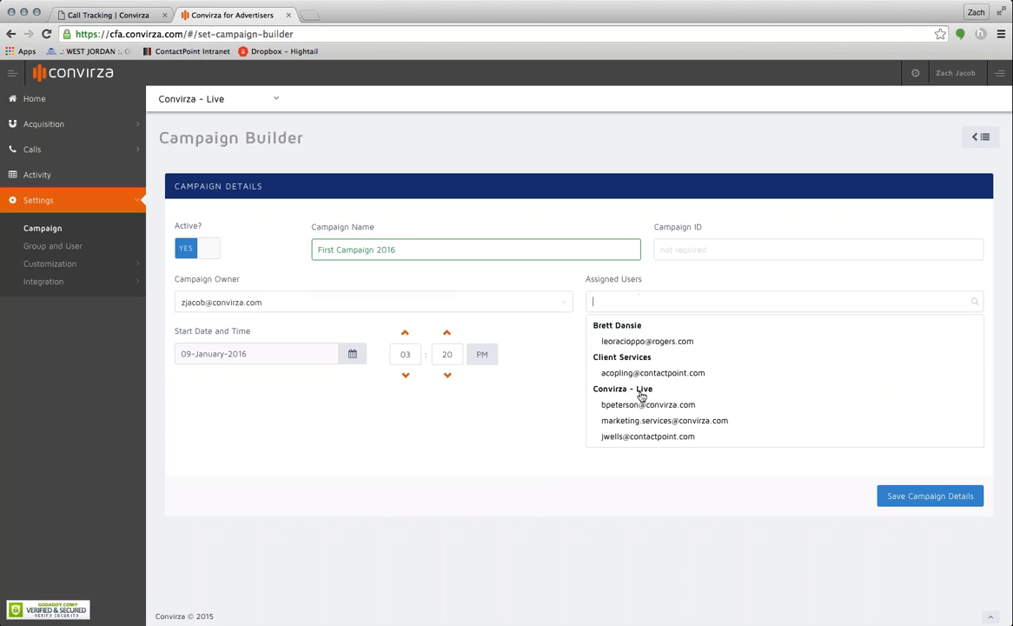
{"action": "scroll", "coordinate": [642, 395], "scroll_direction": "down", "scroll_amount": 5}
{"action": "scroll", "coordinate": [641, 395], "scroll_direction": "down", "scroll_amount": 6}
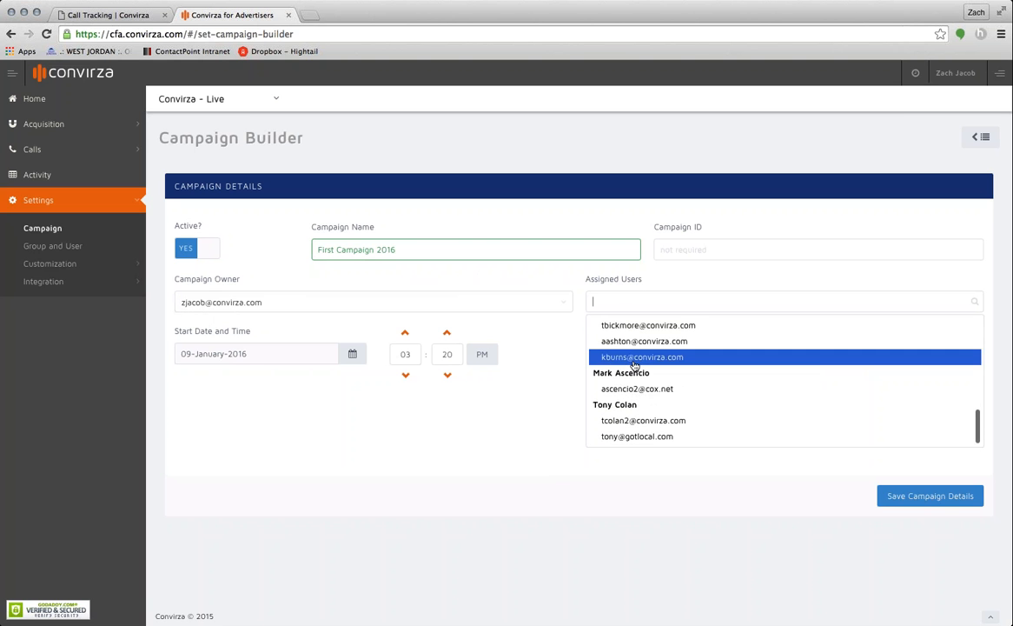
{"action": "left_click", "coordinate": [641, 356]}
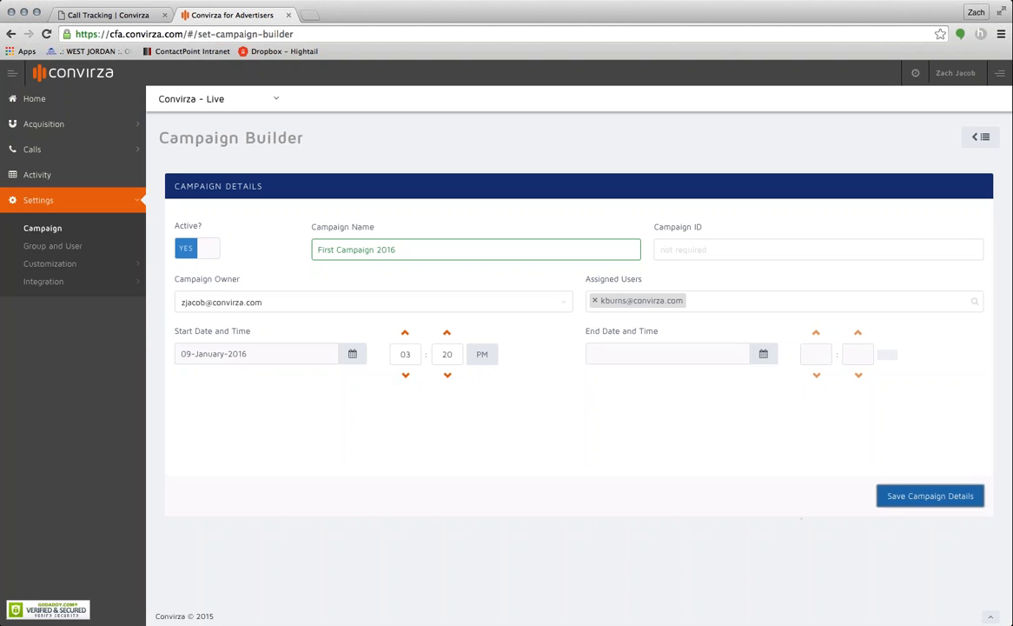
{"action": "left_click", "coordinate": [889, 497]}
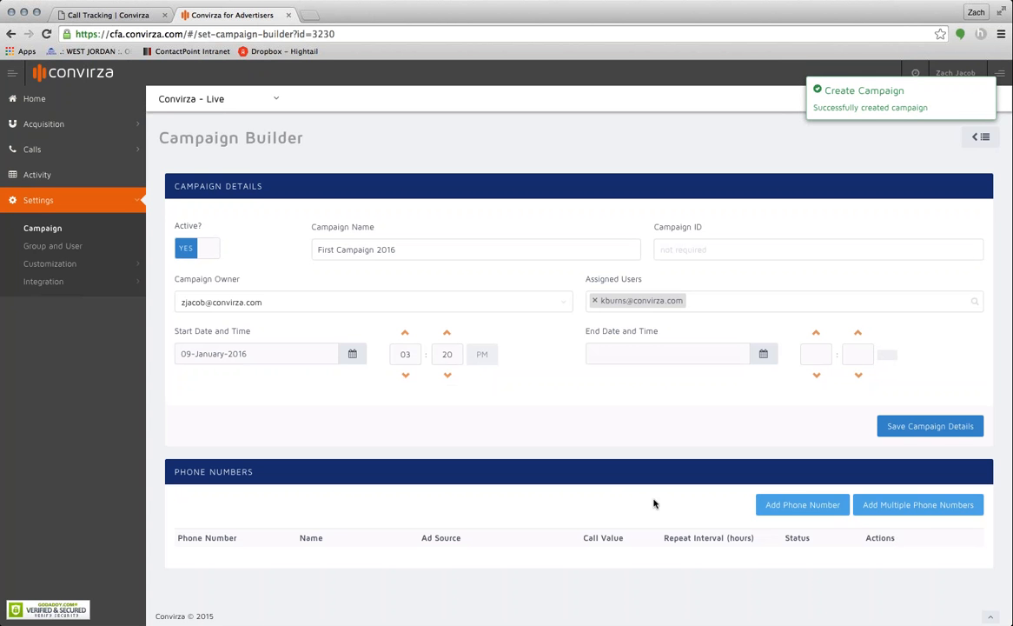
- Add a phone number to the campaign as a single number, searching area code 801 and choosing 801-DRAPER,UT
{"action": "left_click", "coordinate": [794, 514]}
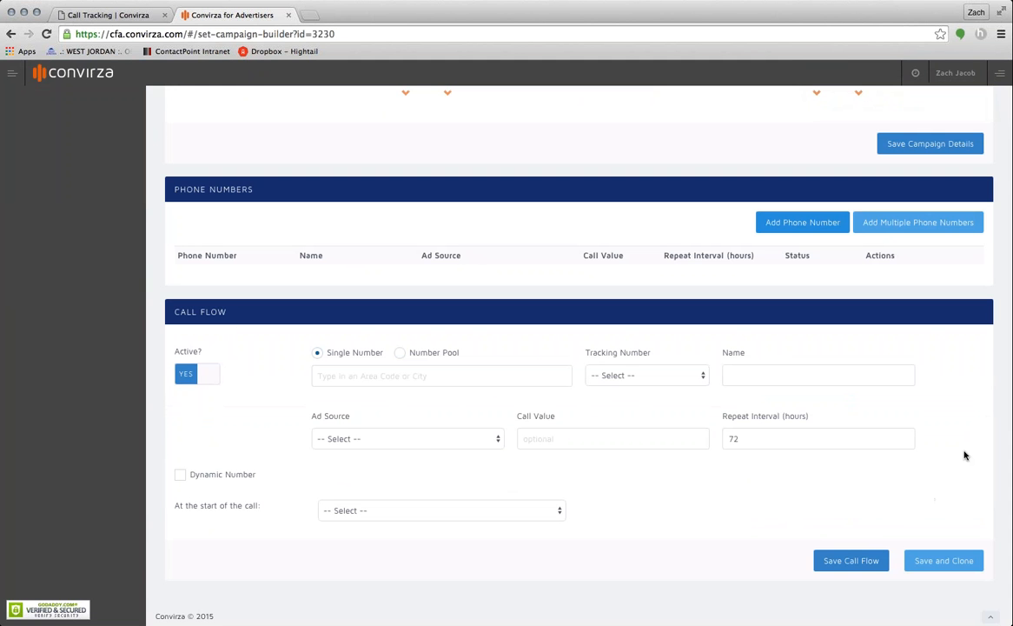
{"action": "left_click", "coordinate": [366, 376]}
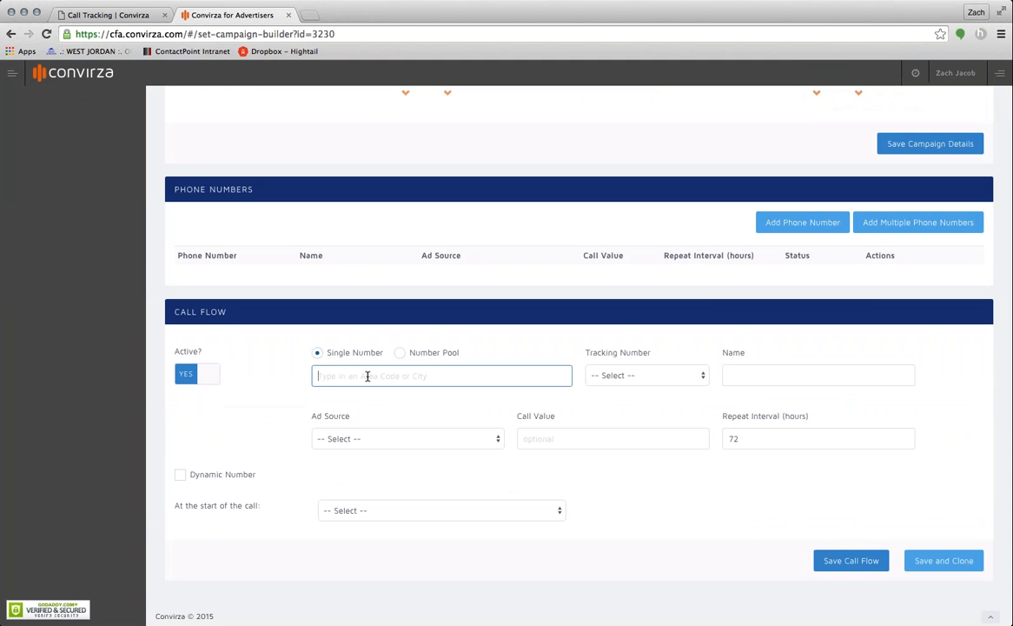
{"action": "type", "text": "801"}
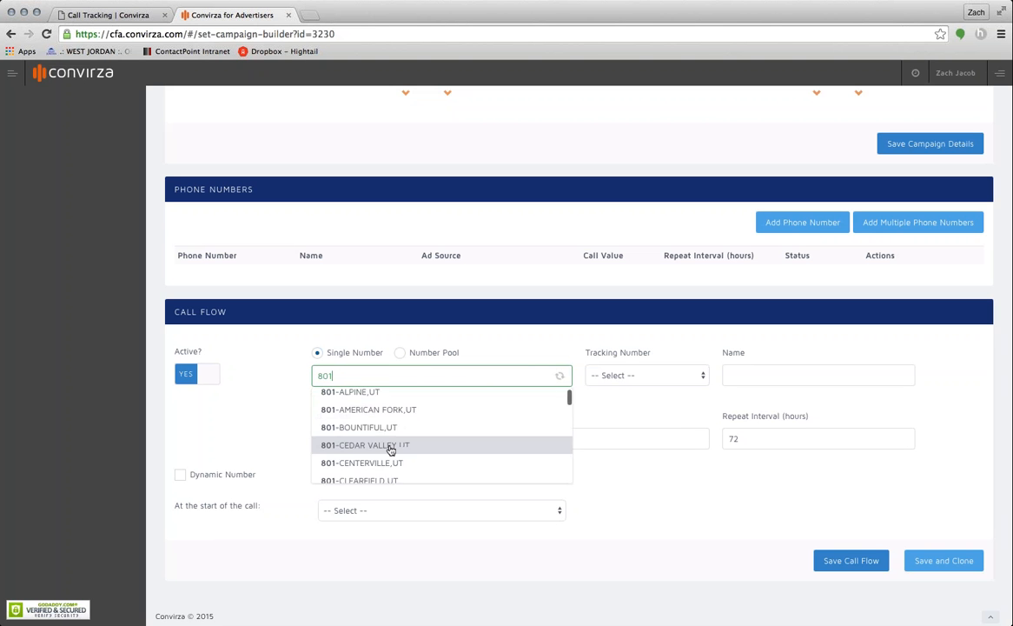
{"action": "scroll", "coordinate": [390, 449], "scroll_direction": "down", "scroll_amount": 5}
{"action": "scroll", "coordinate": [390, 449], "scroll_direction": "down", "scroll_amount": 5}
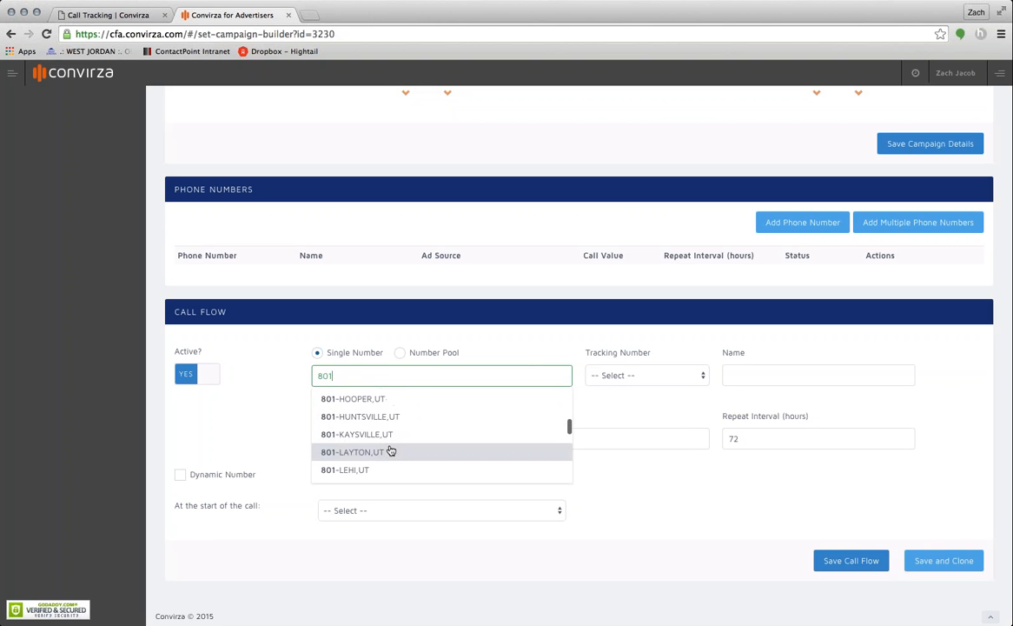
{"action": "scroll", "coordinate": [390, 450], "scroll_direction": "up", "scroll_amount": 5}
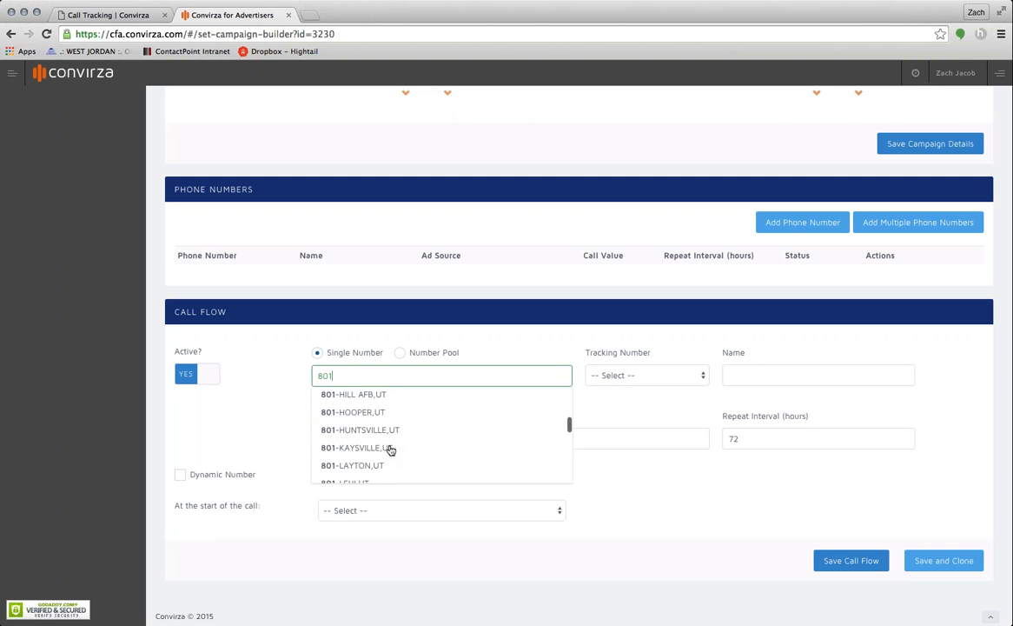
{"action": "scroll", "coordinate": [391, 449], "scroll_direction": "up", "scroll_amount": 3}
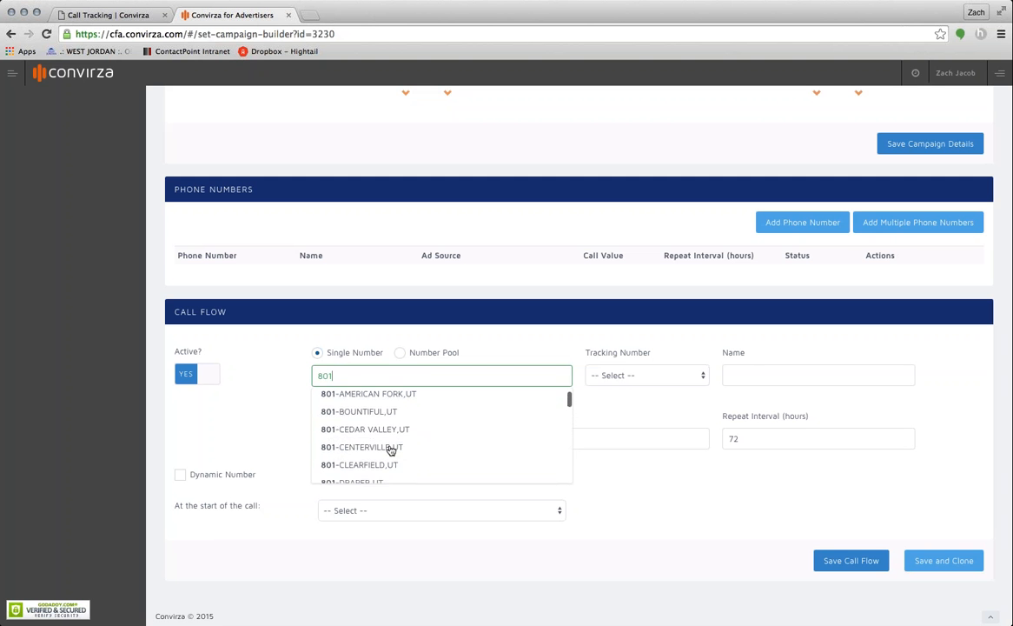
{"action": "scroll", "coordinate": [390, 449], "scroll_direction": "down", "scroll_amount": 4}
{"action": "scroll", "coordinate": [390, 449], "scroll_direction": "up", "scroll_amount": 1}
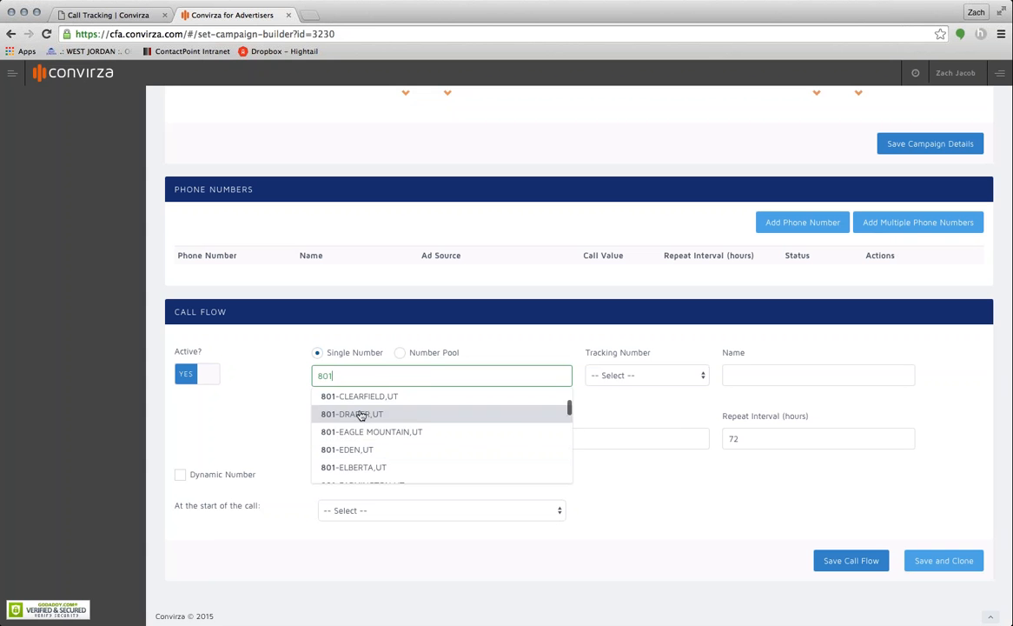
{"action": "left_click", "coordinate": [361, 414]}
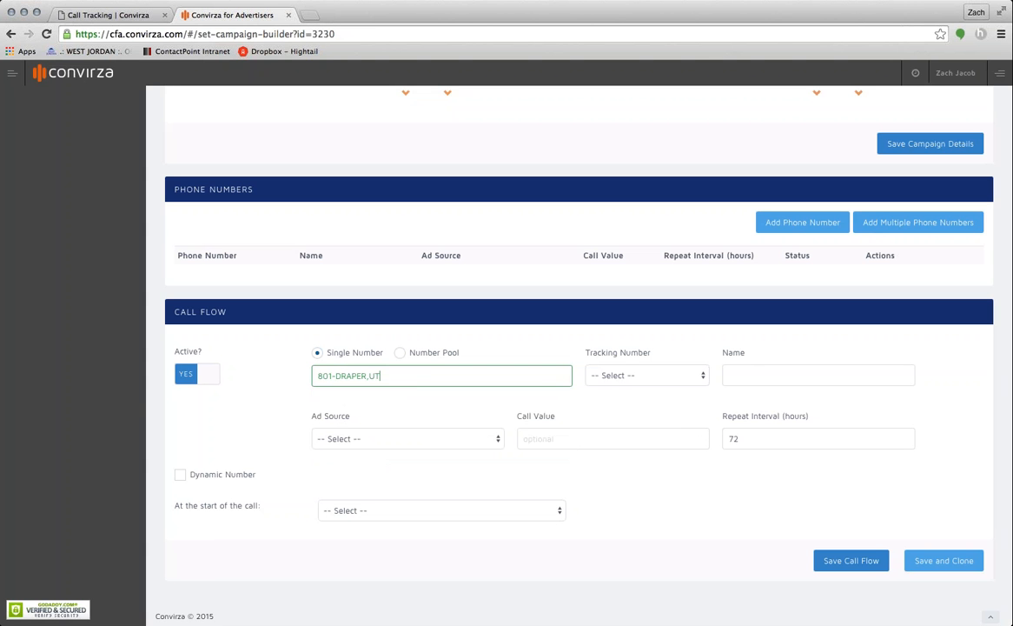
- Choose an available tracking number for the call flow and name it "First Tracking Number"
{"action": "left_click", "coordinate": [631, 378]}
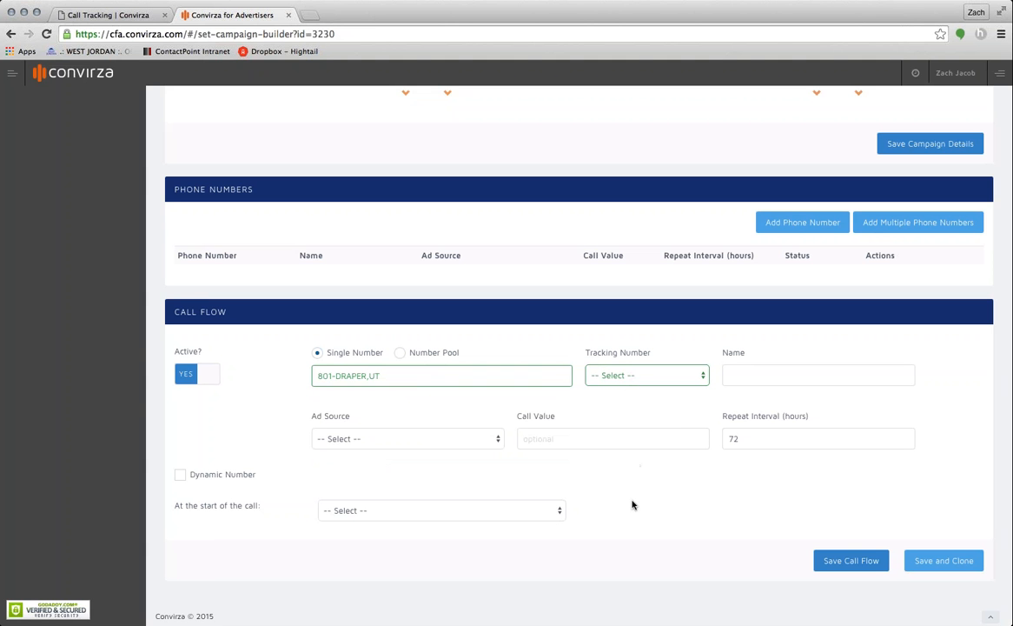
{"action": "left_click", "coordinate": [612, 402]}
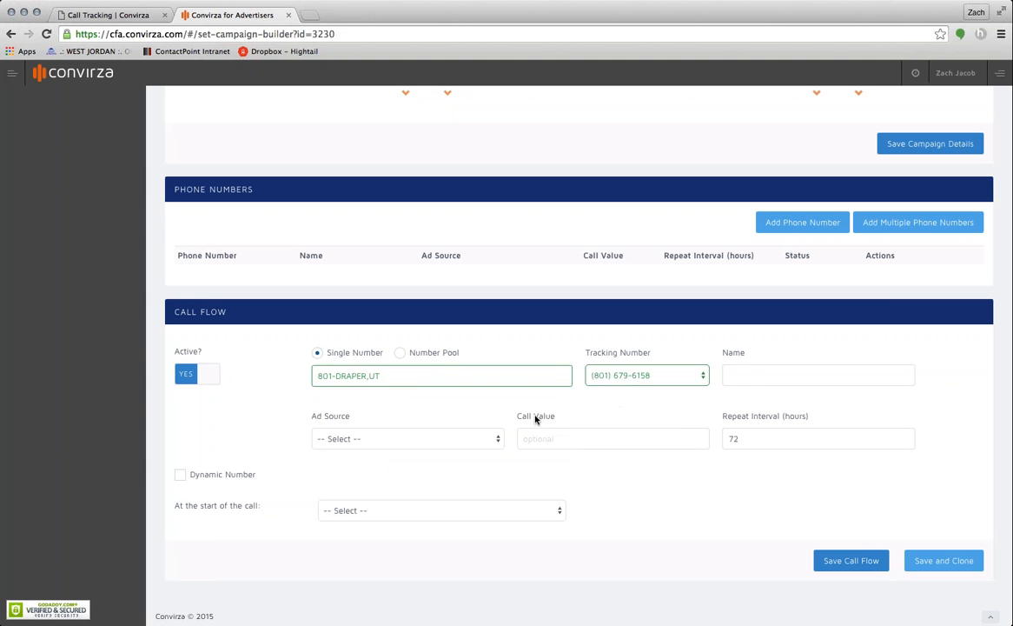
{"action": "left_click", "coordinate": [747, 375]}
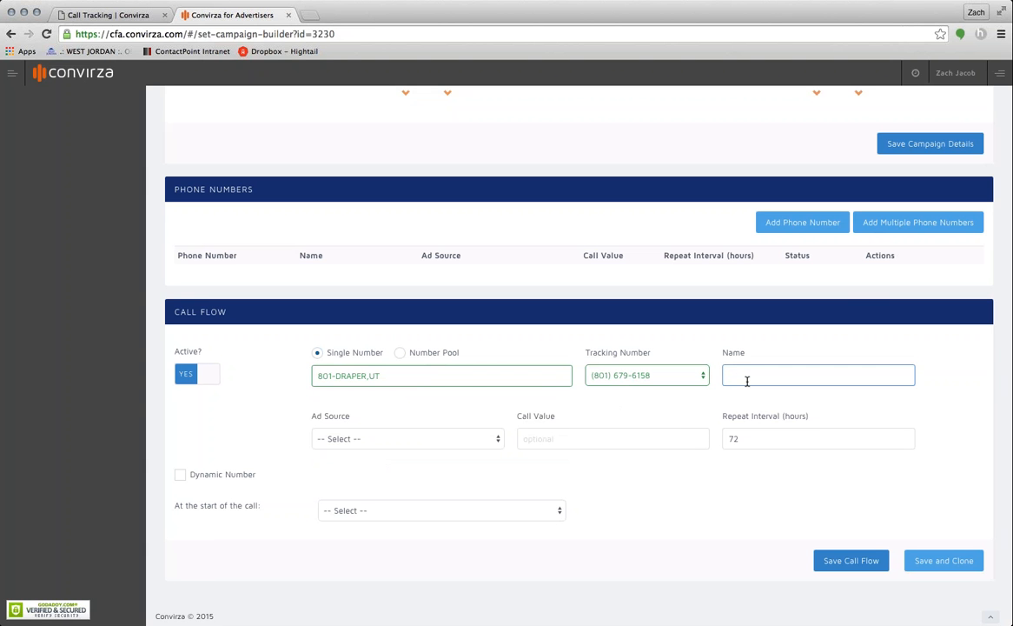
{"action": "type", "text": "First Tracking Number"}
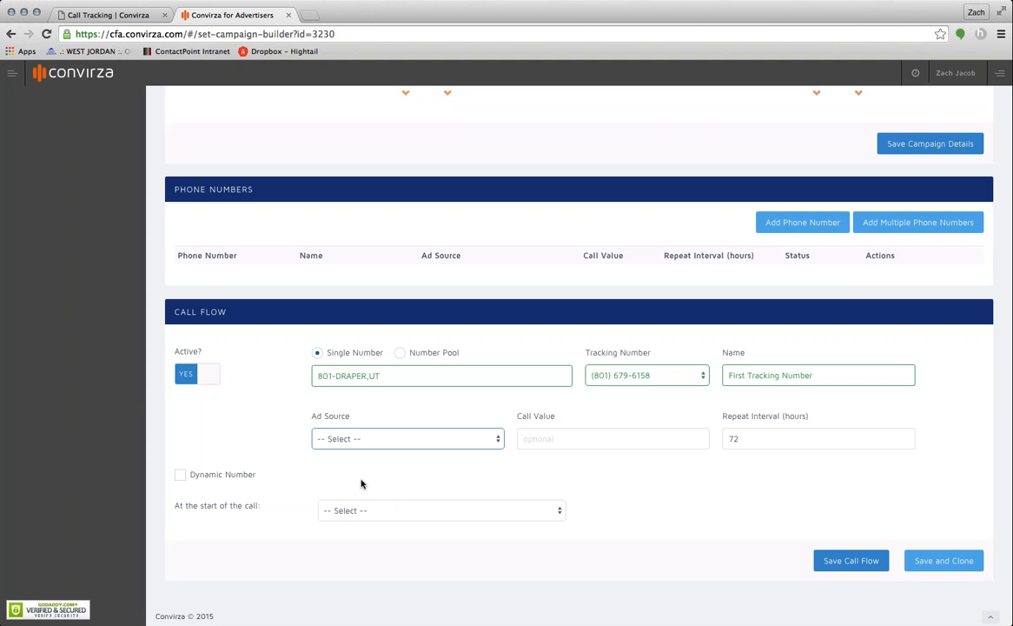
- Set the call flow's ad source to Offline:Direct Mail and its call value to 5
{"action": "left_click", "coordinate": [361, 483]}
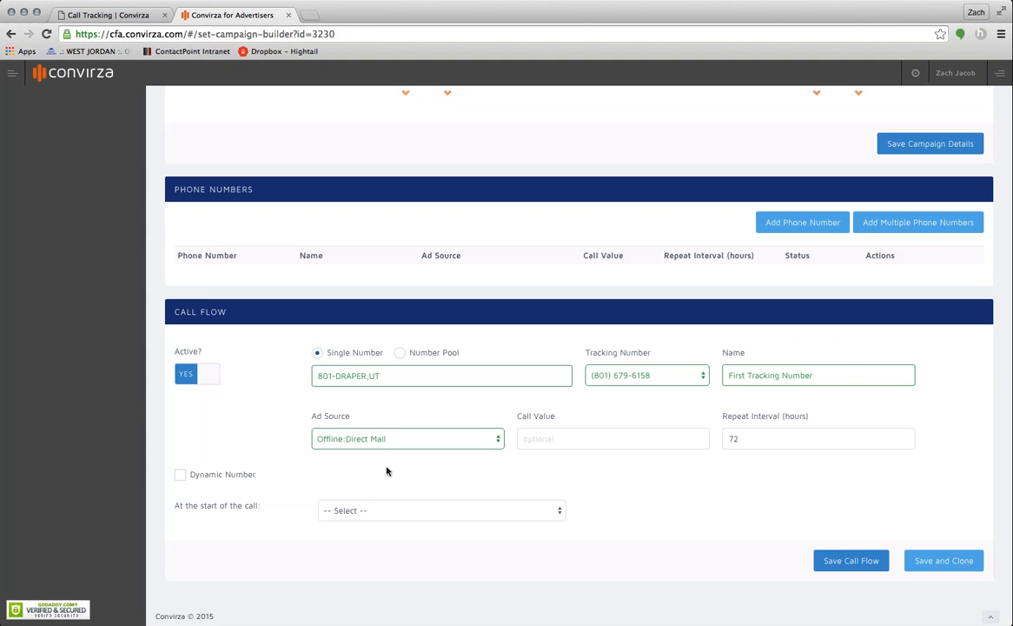
{"action": "left_click", "coordinate": [560, 436]}
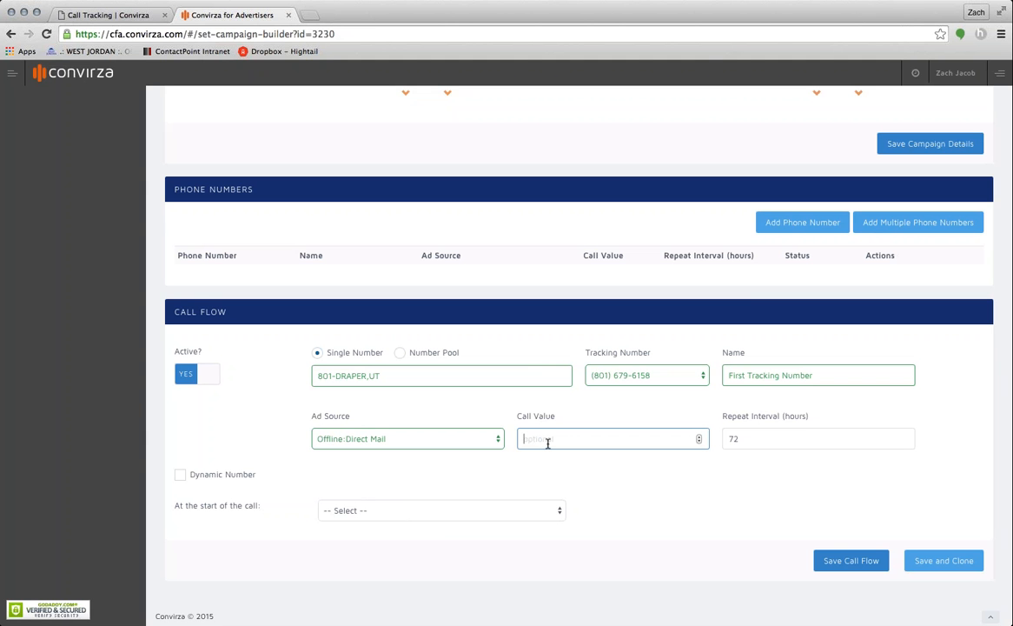
{"action": "type", "text": "5"}
- Try a repeat interval of 8600 hours for the call flow
{"action": "left_click", "coordinate": [764, 439]}
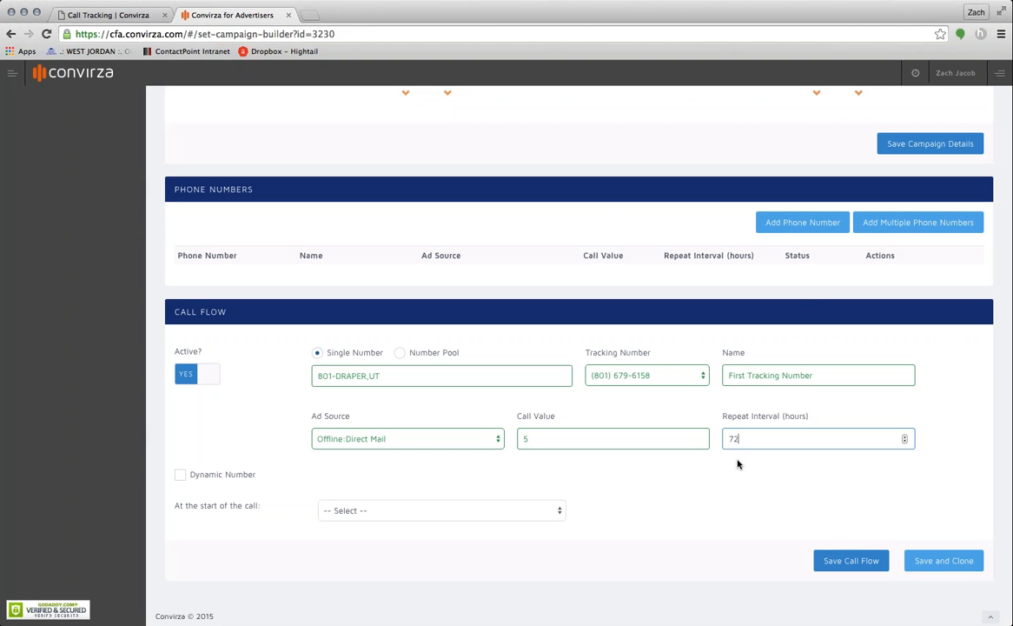
{"action": "left_click", "coordinate": [743, 440]}
{"action": "double_click", "coordinate": [743, 440]}
{"action": "type", "text": "1"}
{"action": "key", "text": "BackSpace"}
{"action": "type", "text": "8600"}
- Set the repeat interval to 24 hours and the action at the start of the call to Forward to phone number
{"action": "double_click", "coordinate": [770, 436]}
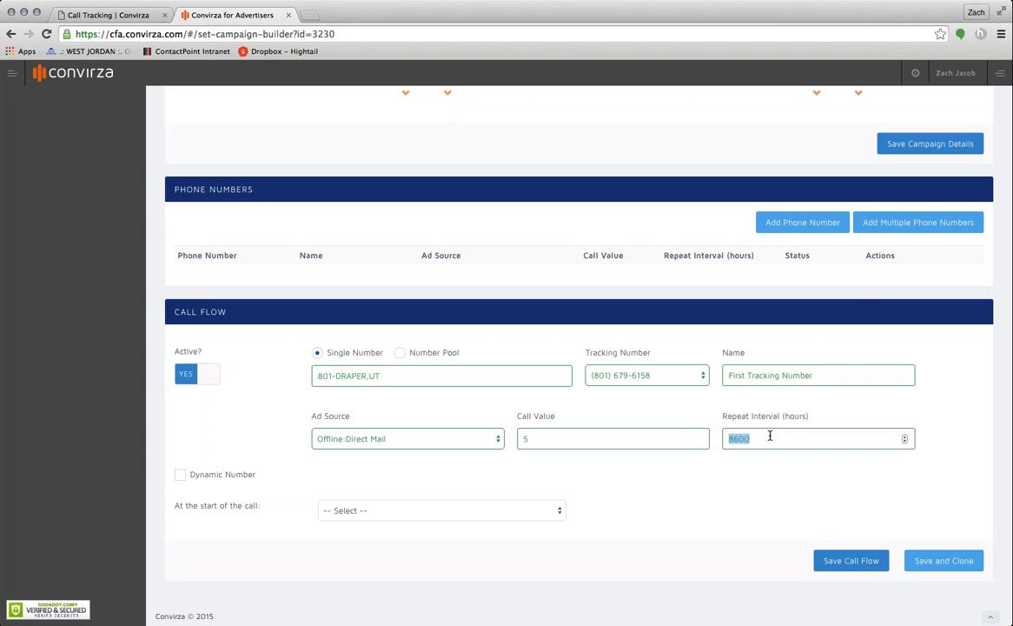
{"action": "type", "text": "24"}
{"action": "key", "text": "Tab"}
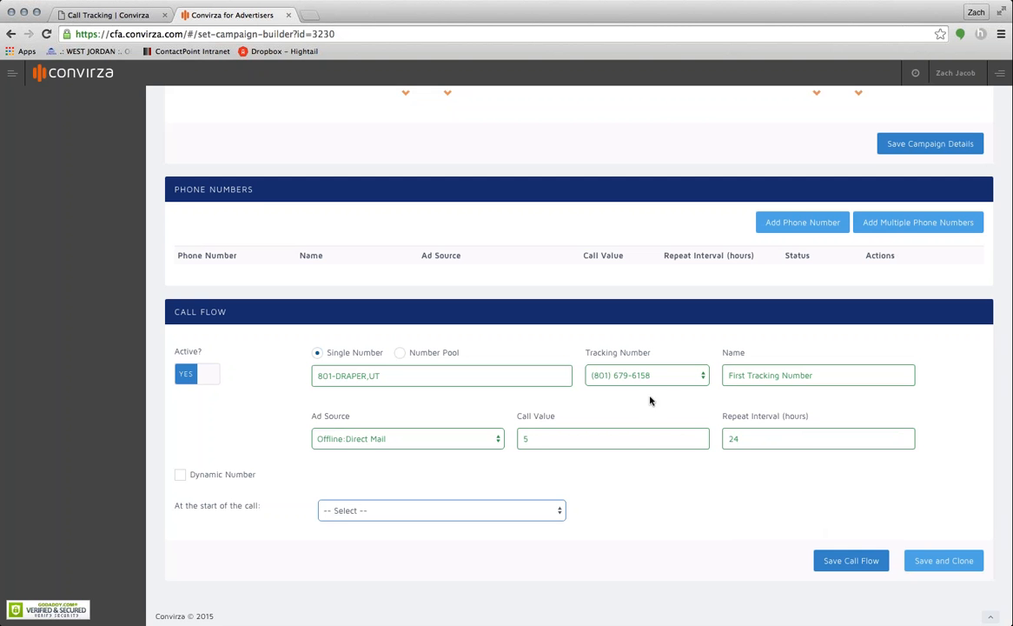
{"action": "scroll", "coordinate": [626, 492], "scroll_direction": "down", "scroll_amount": 2}
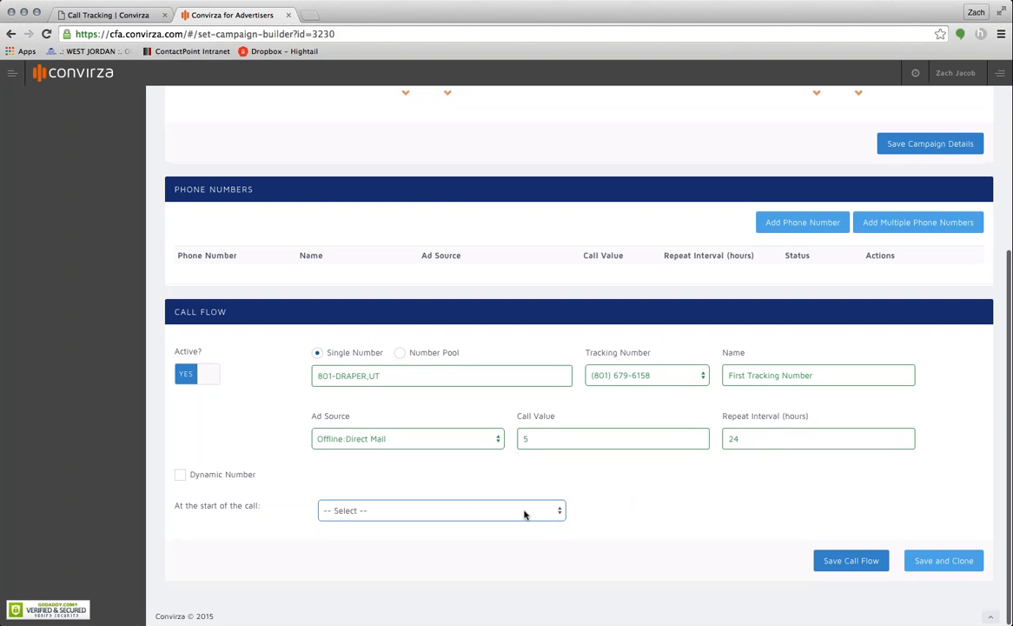
{"action": "left_click", "coordinate": [359, 523]}
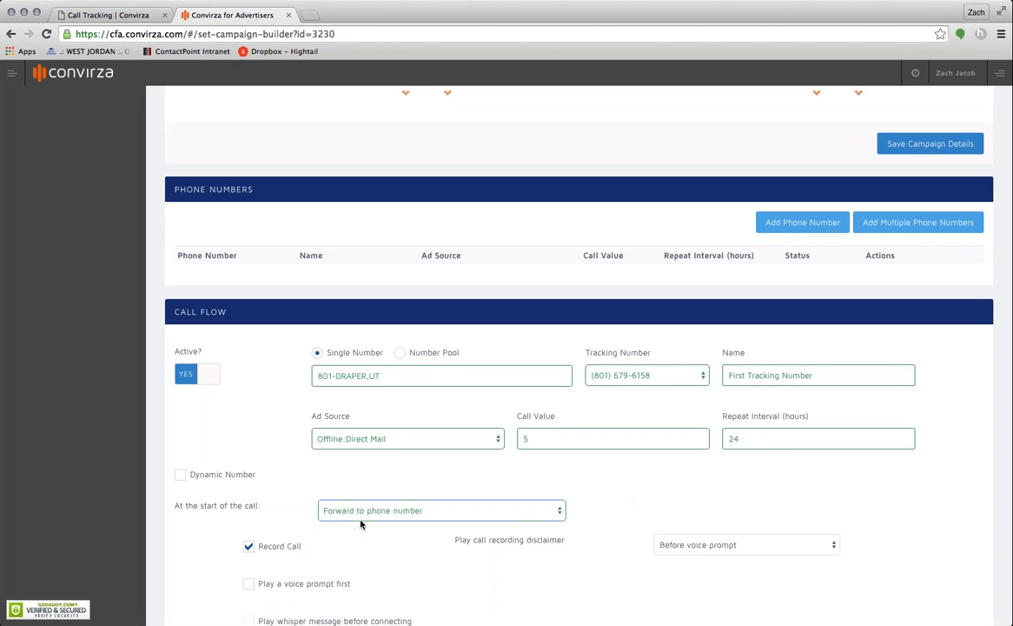
- Enable a voice prompt at the start of the call with the text "Please hold for the next representative"
{"action": "scroll", "coordinate": [615, 508], "scroll_direction": "down", "scroll_amount": 4}
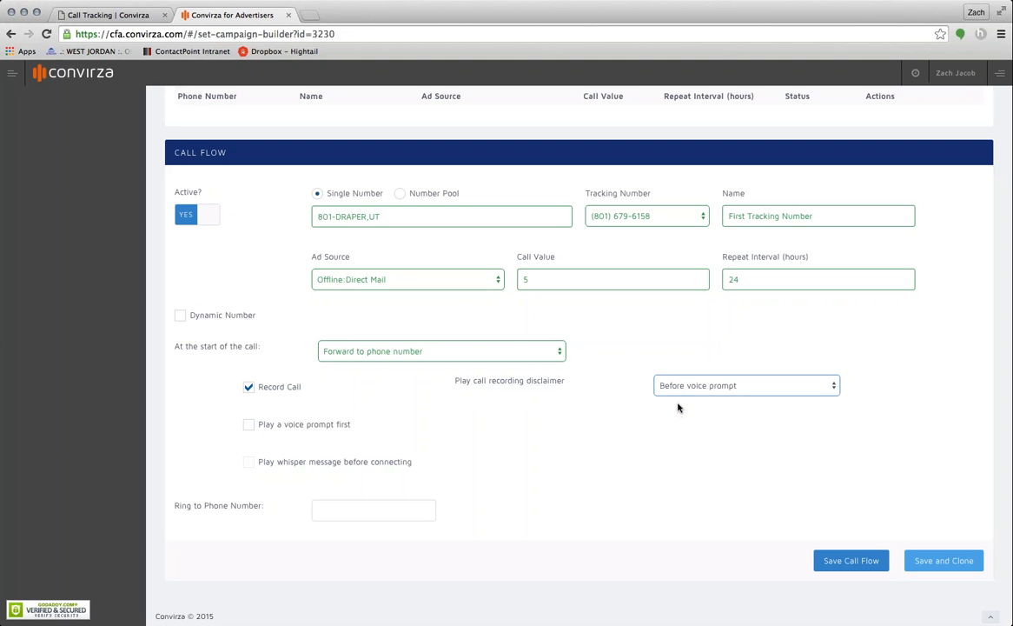
{"action": "left_click", "coordinate": [306, 426]}
{"action": "left_click", "coordinate": [526, 431]}
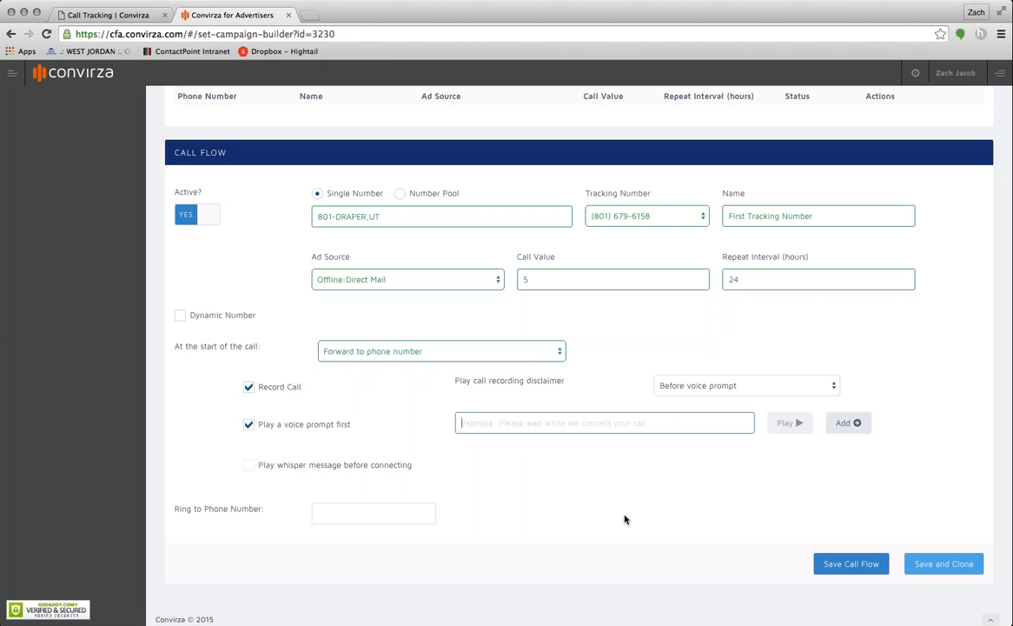
{"action": "type", "text": "Please hol"}
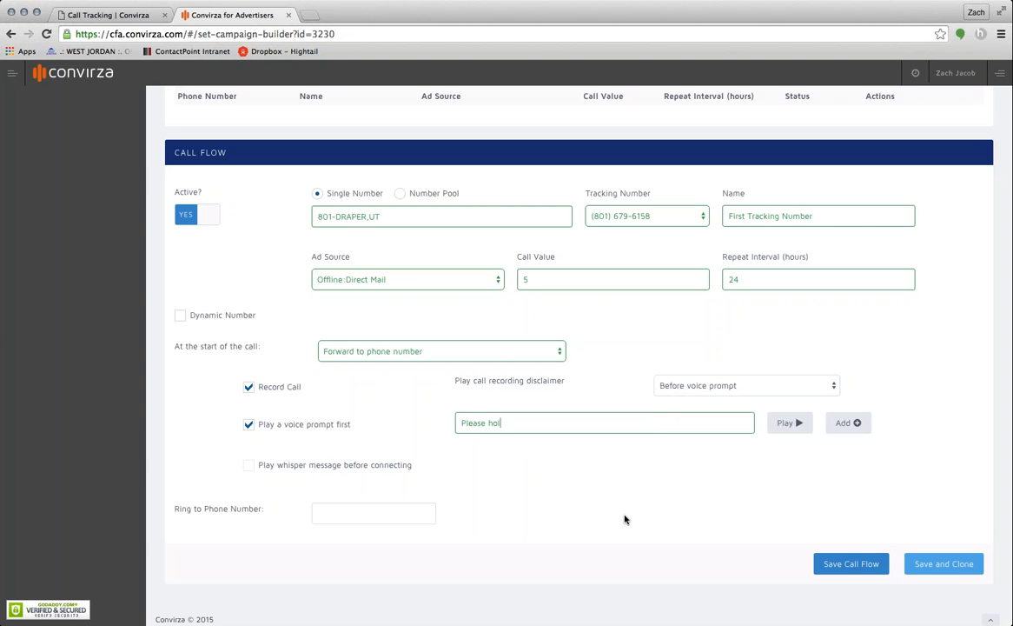
{"action": "type", "text": "d for the next representative"}
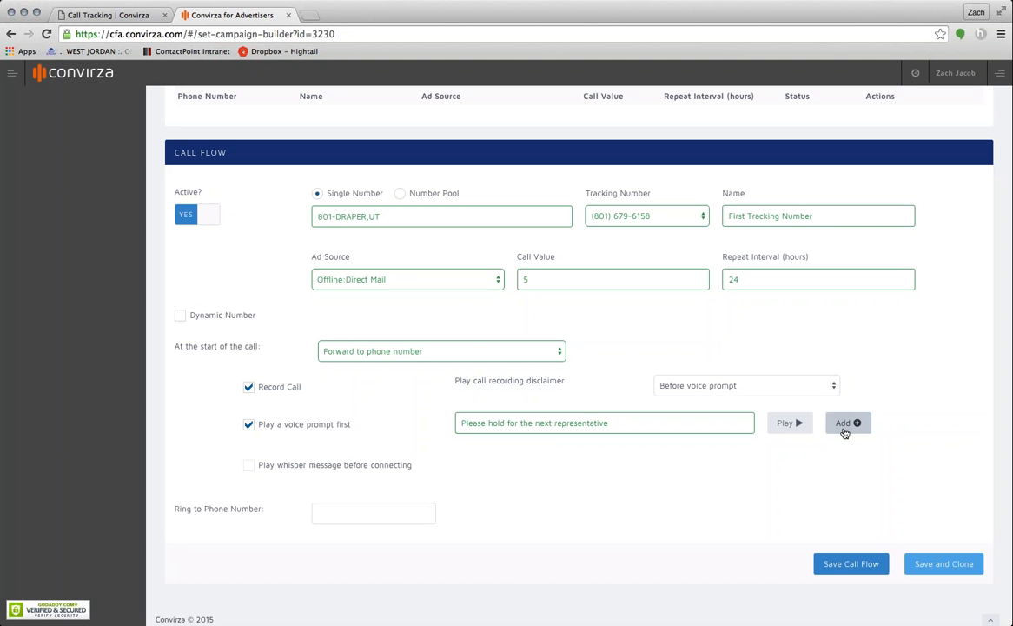
- Enable the whisper message before connecting with the text "This call came from your direct mail ad"
{"action": "left_click", "coordinate": [251, 466]}
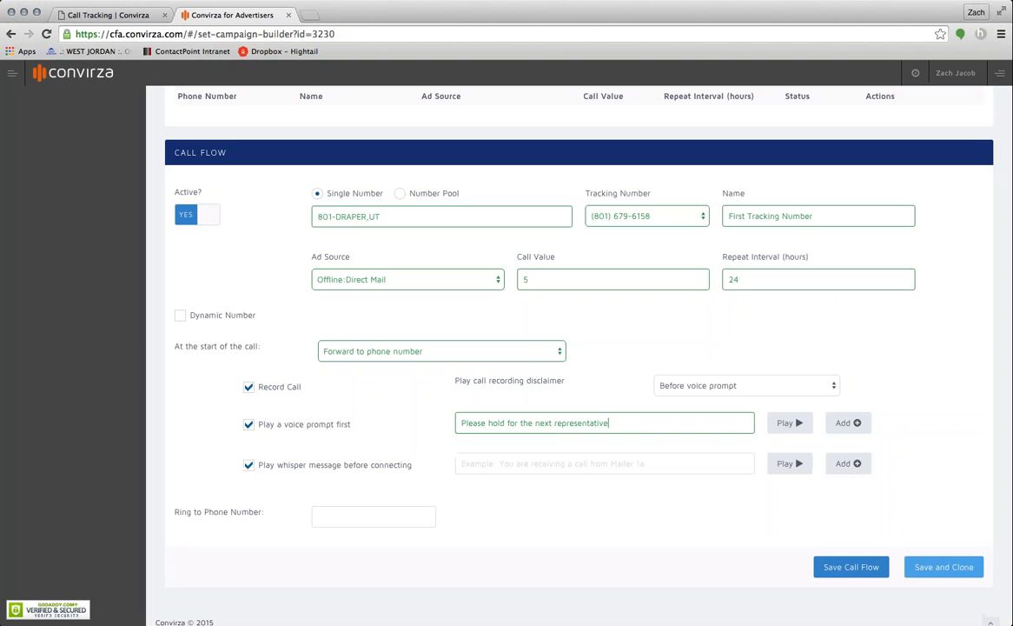
{"action": "left_click", "coordinate": [486, 467]}
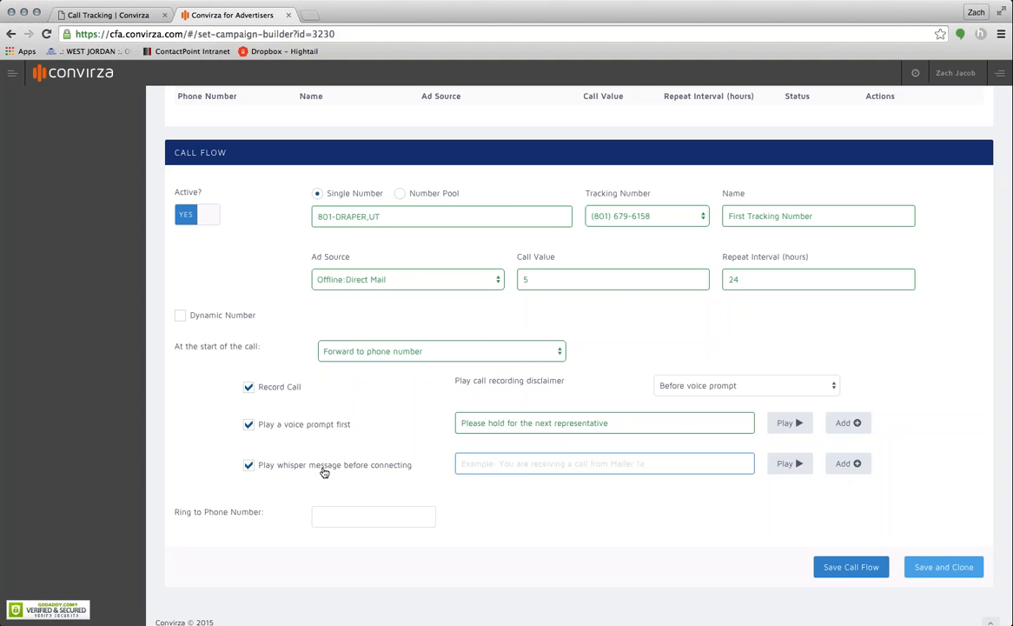
{"action": "type", "text": "This call came fro"}
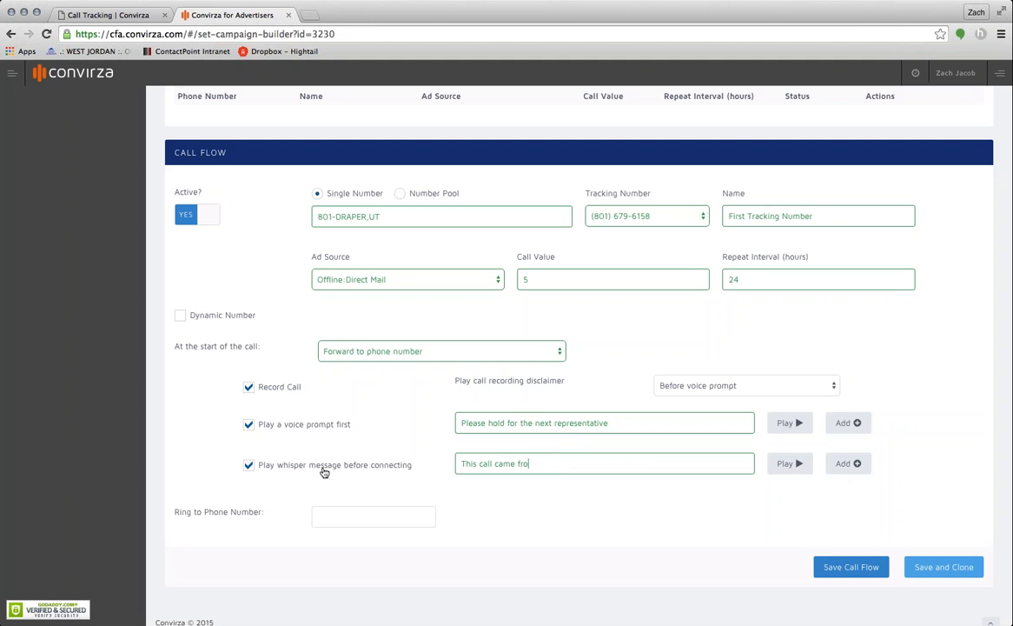
{"action": "type", "text": "m your direct mail ad"}
- Enter the ring-to phone number and save the call flow
{"action": "left_click", "coordinate": [334, 517]}
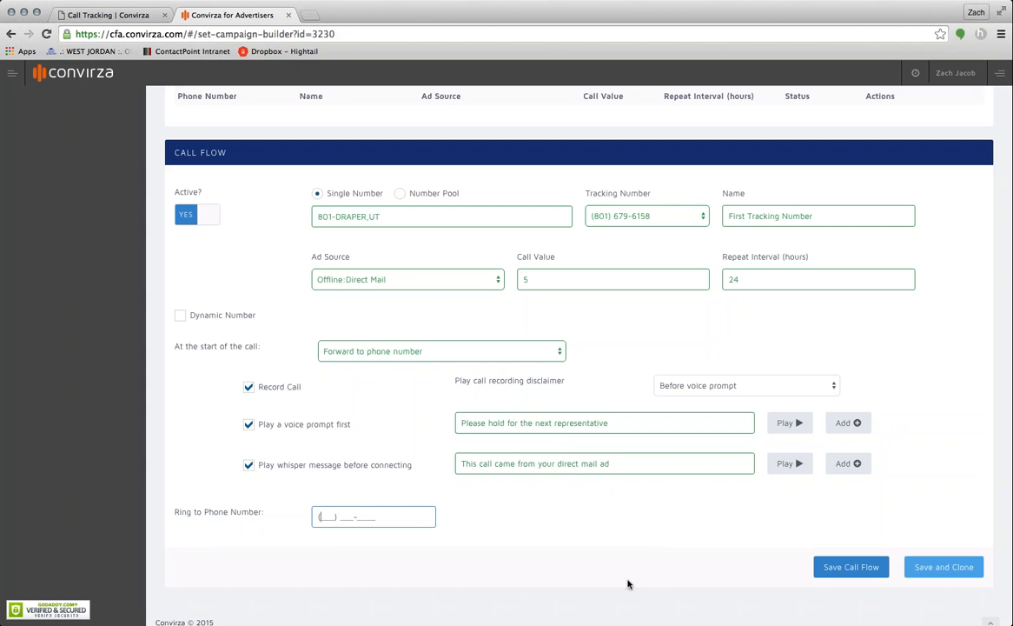
{"action": "type", "text": "8015551212"}
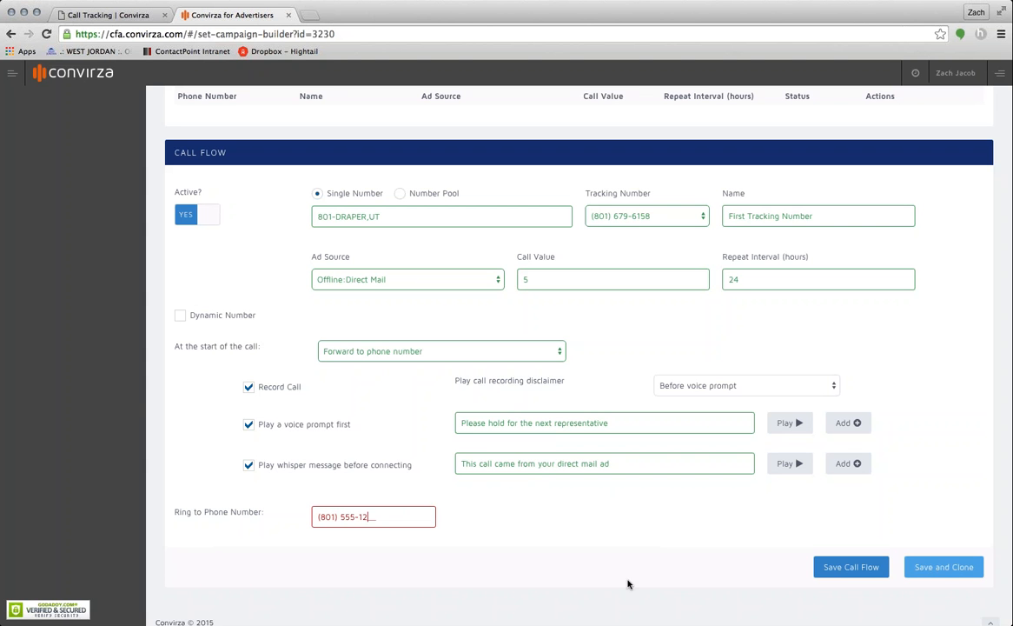
{"action": "left_click", "coordinate": [836, 568]}
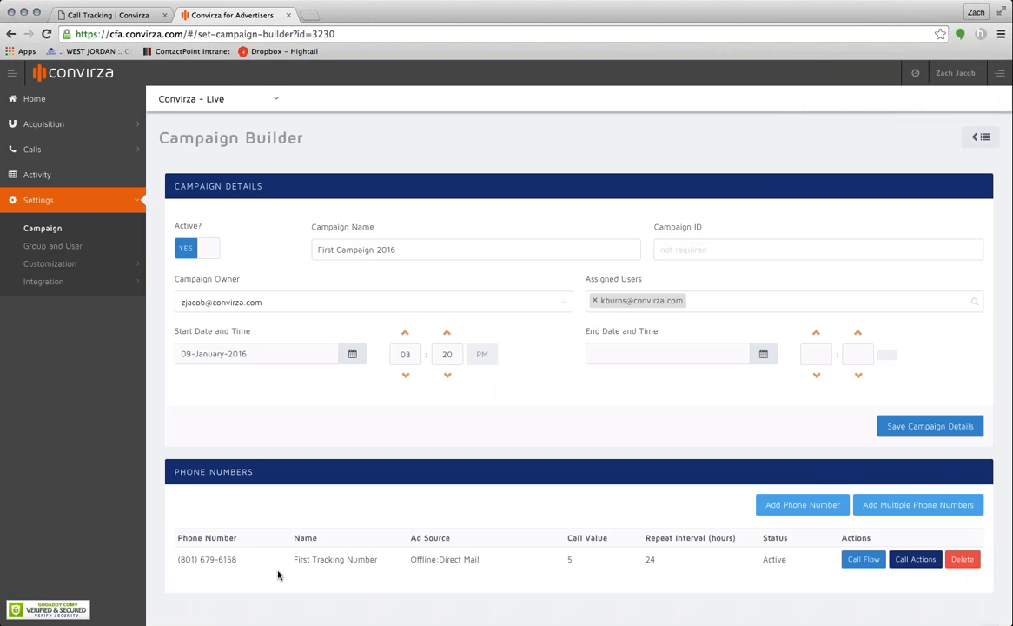
- Open the call actions for First Tracking Number and set the first action's condition to missed opportunity is true
{"action": "left_click", "coordinate": [915, 562]}
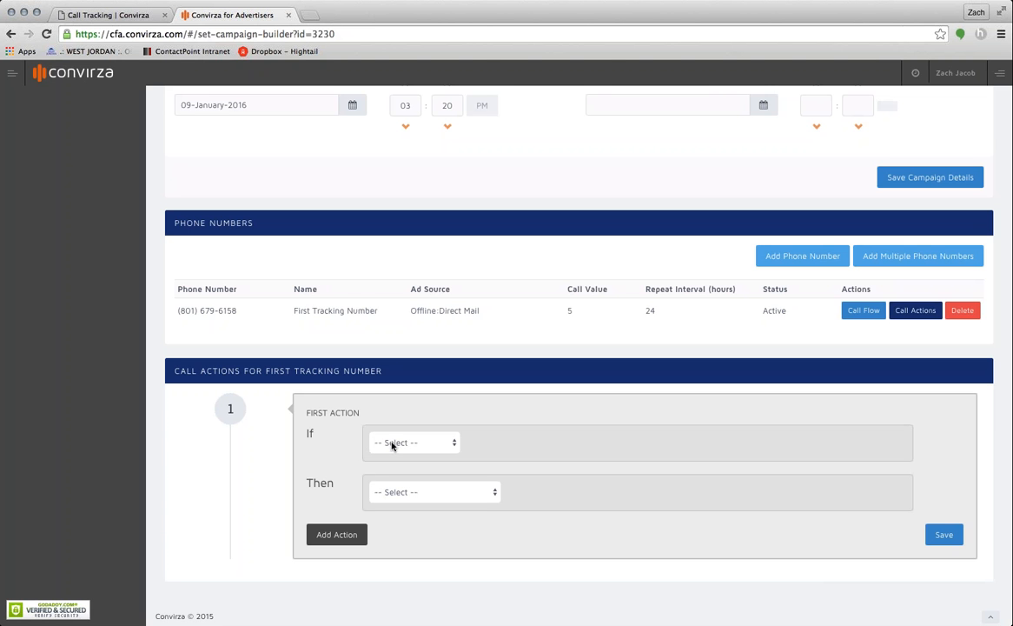
{"action": "left_click", "coordinate": [400, 503]}
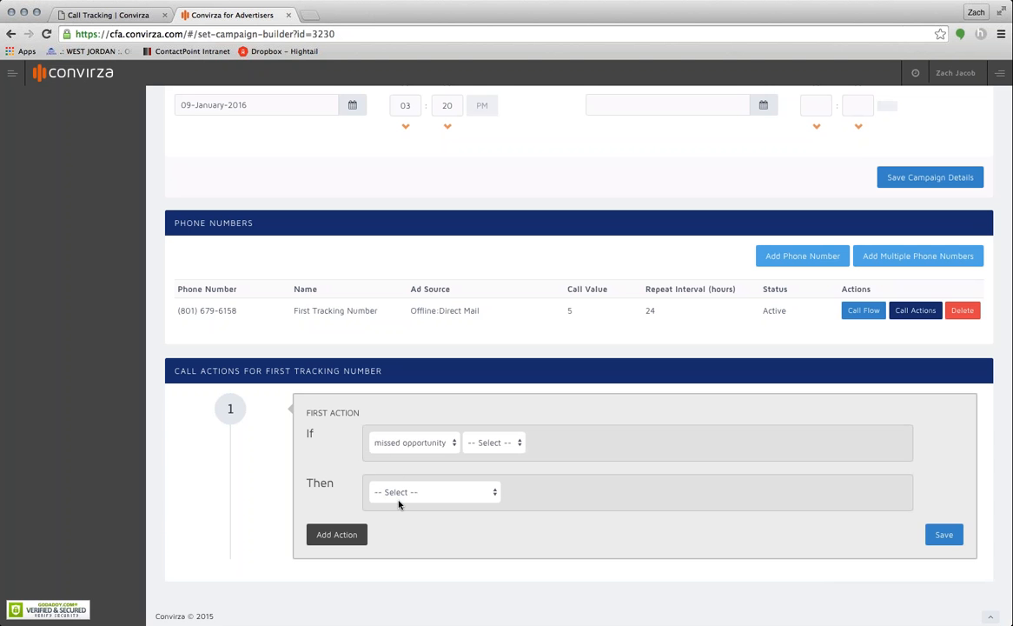
{"action": "left_click", "coordinate": [492, 442]}
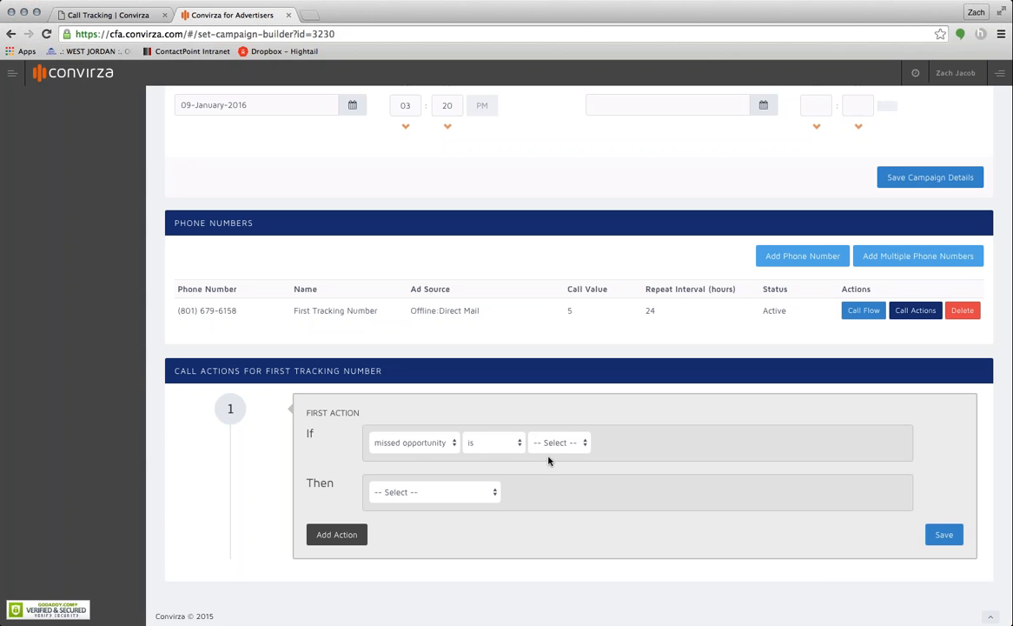
{"action": "left_click", "coordinate": [540, 487]}
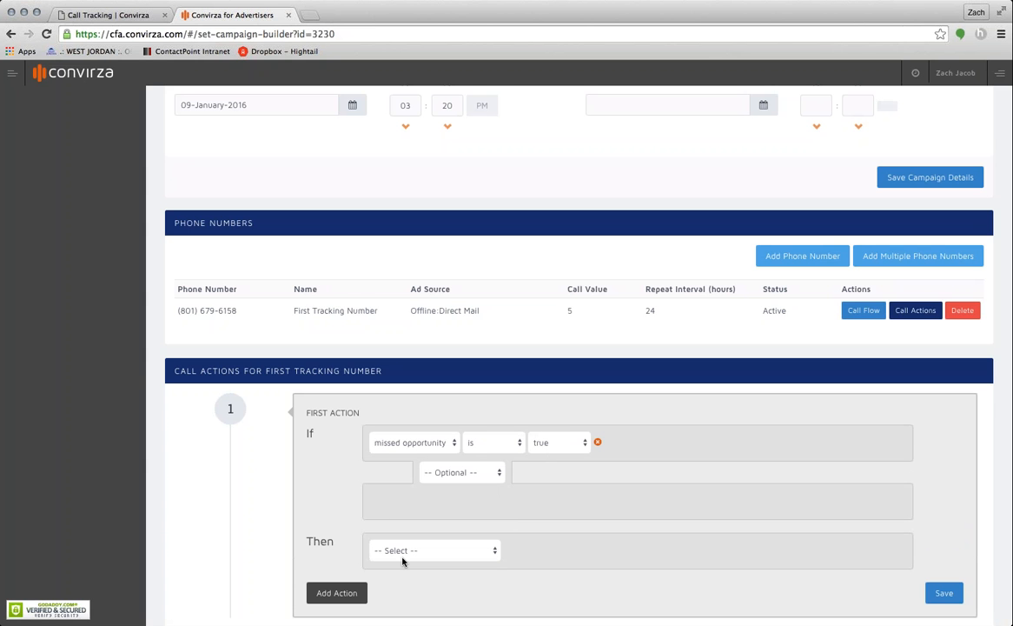
- Make the first action send an email alert to the sales manager's e-mail address, and save it
{"action": "left_click", "coordinate": [456, 561]}
{"action": "left_click", "coordinate": [527, 547]}
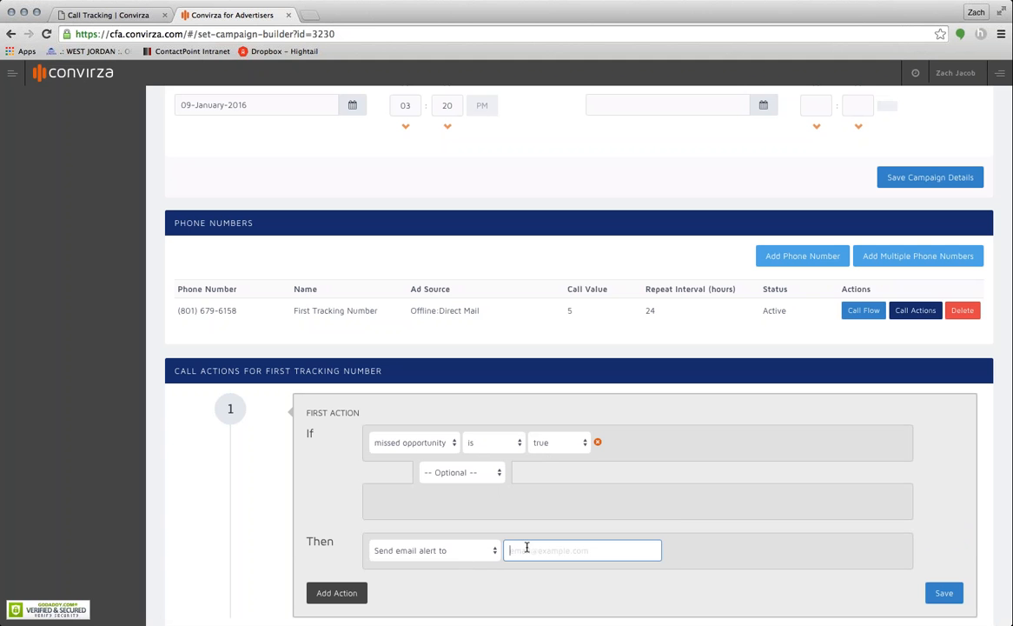
{"action": "type", "text": "salesmanager@yourcompany.com"}
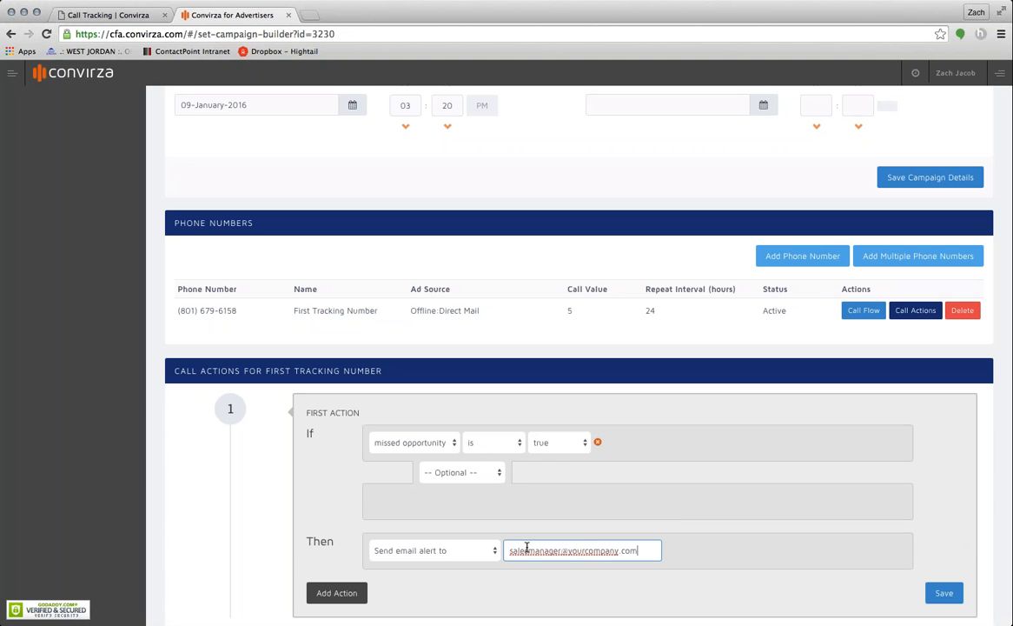
{"action": "left_click", "coordinate": [782, 549]}
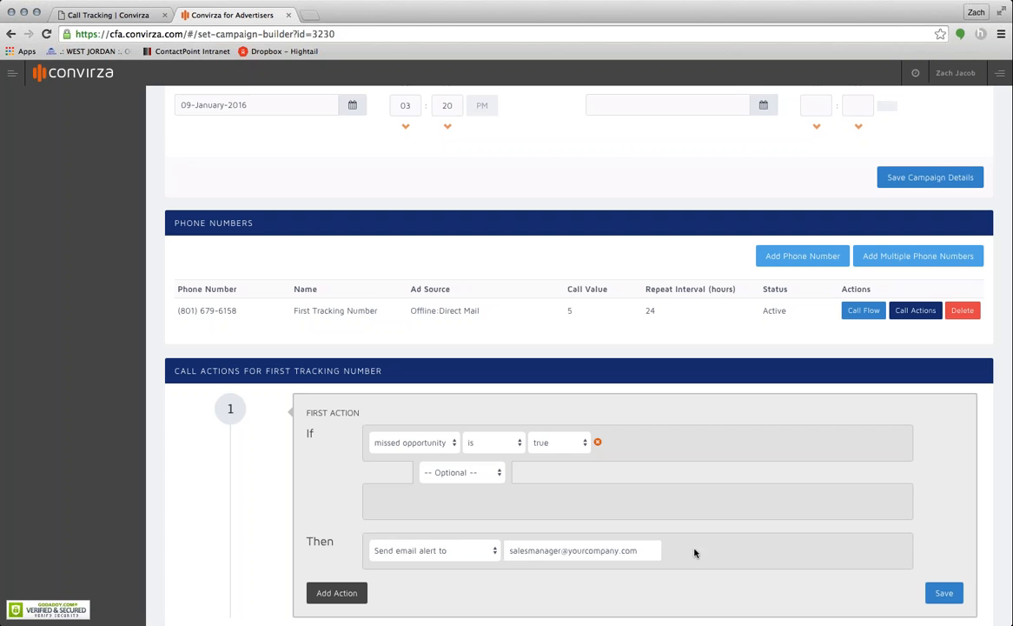
{"action": "scroll", "coordinate": [694, 556], "scroll_direction": "down", "scroll_amount": 2}
{"action": "left_click", "coordinate": [947, 545]}
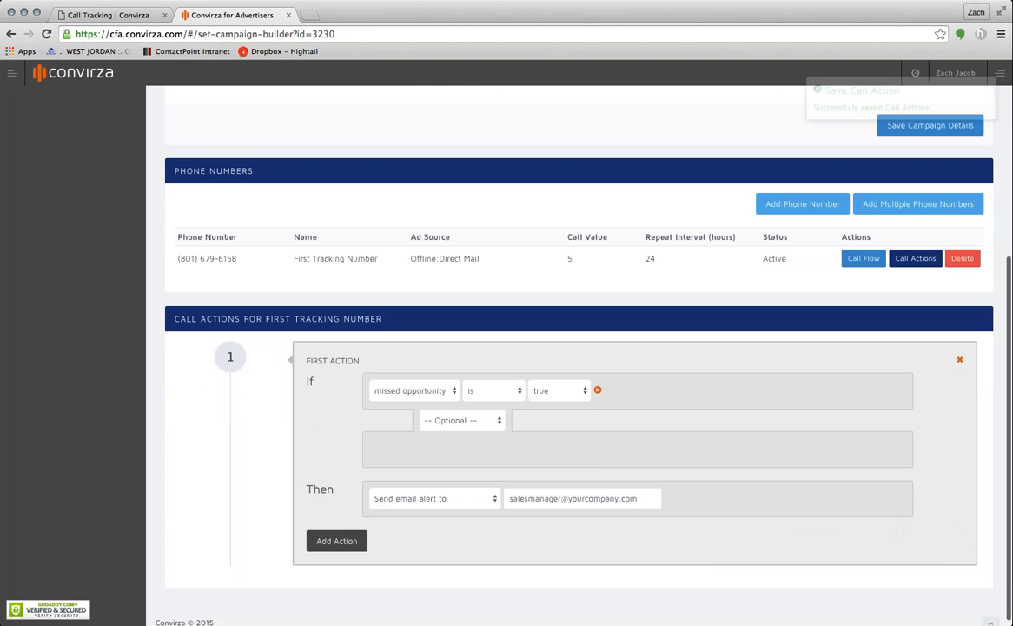
- Add a second call action with the condition disposition is NO ANSWER
{"action": "scroll", "coordinate": [227, 531], "scroll_direction": "down", "scroll_amount": 1}
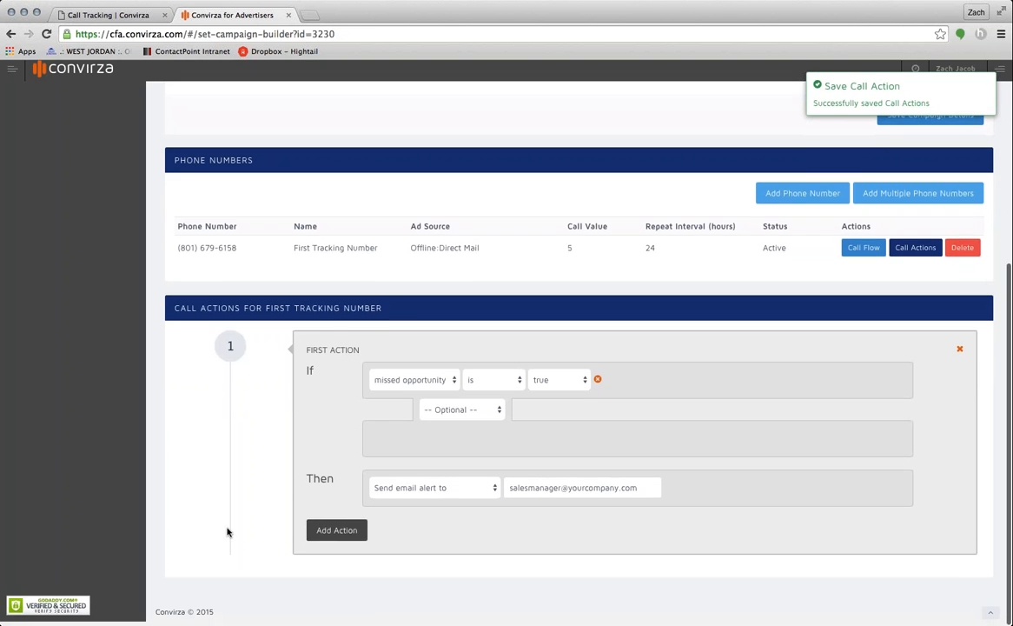
{"action": "left_click", "coordinate": [334, 539]}
{"action": "scroll", "coordinate": [243, 553], "scroll_direction": "down", "scroll_amount": 3}
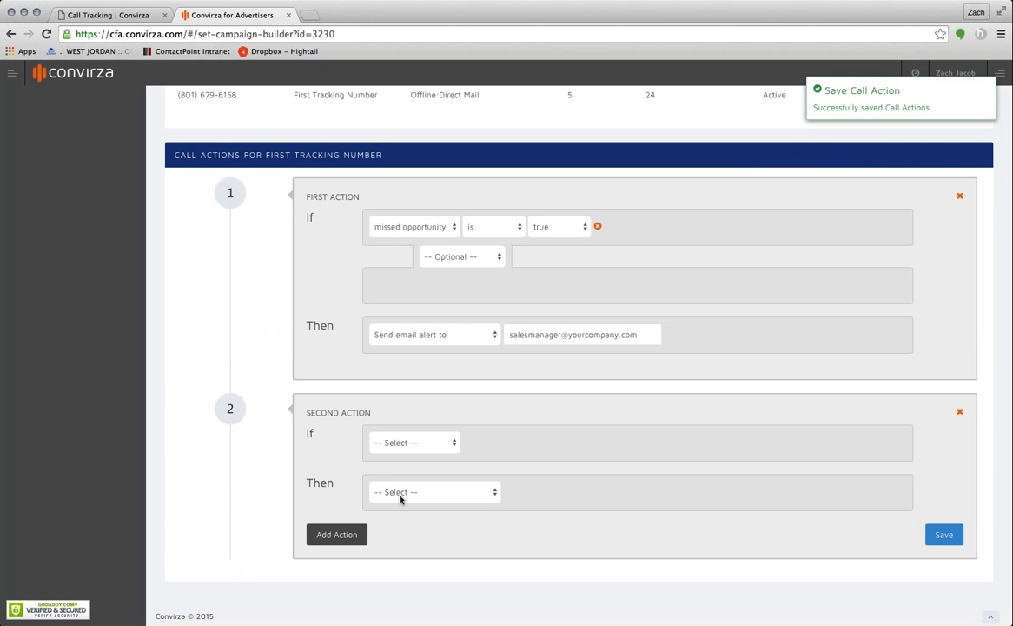
{"action": "left_click", "coordinate": [401, 483]}
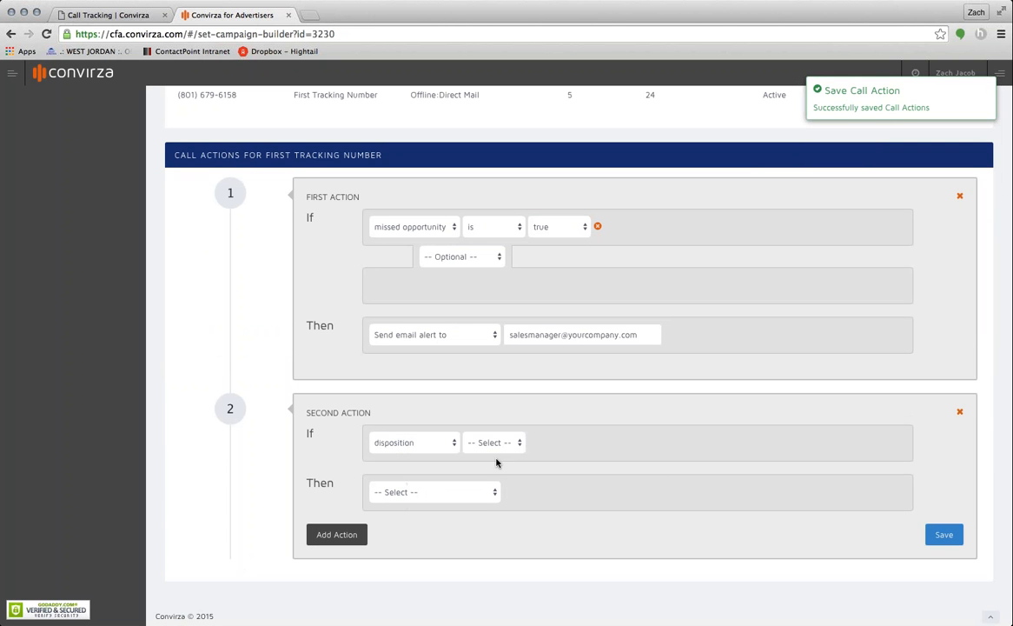
{"action": "left_click", "coordinate": [558, 445]}
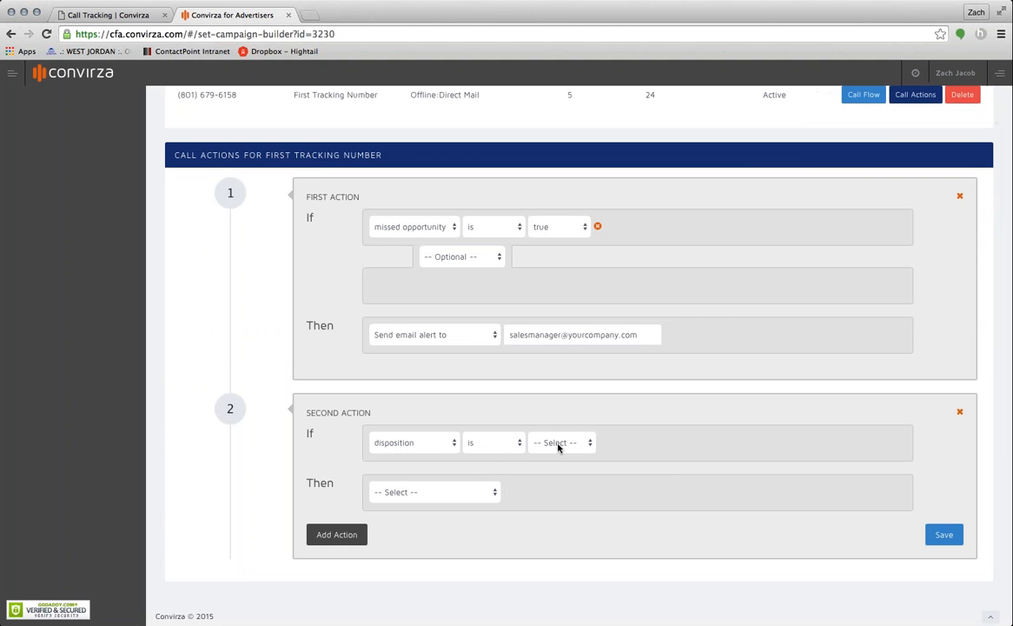
{"action": "left_click", "coordinate": [558, 464]}
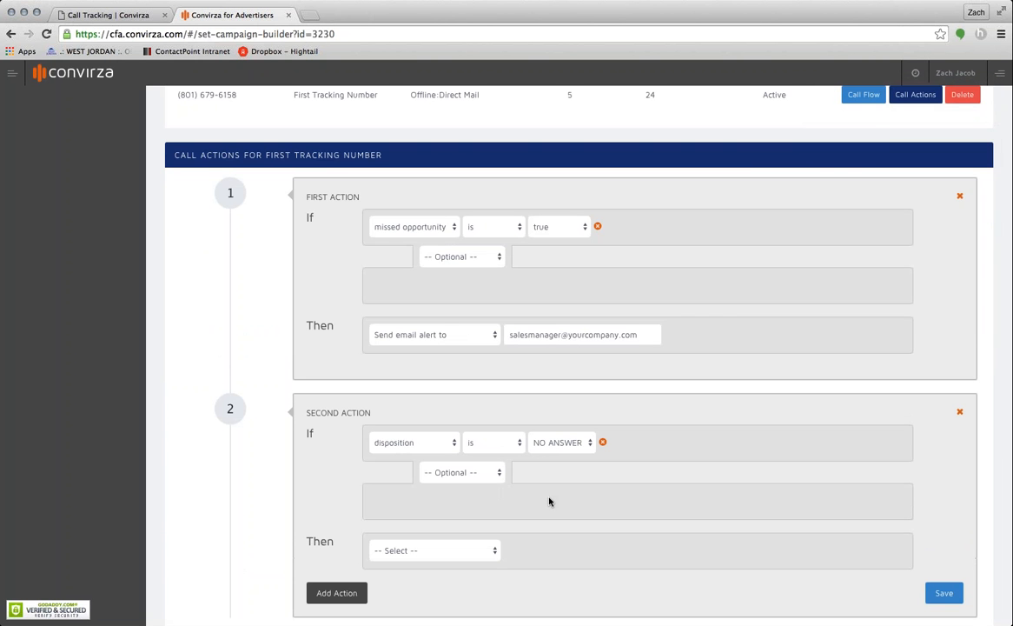
- Set the second action's outcome to Flag for call back and save it
{"action": "scroll", "coordinate": [548, 500], "scroll_direction": "down", "scroll_amount": 2}
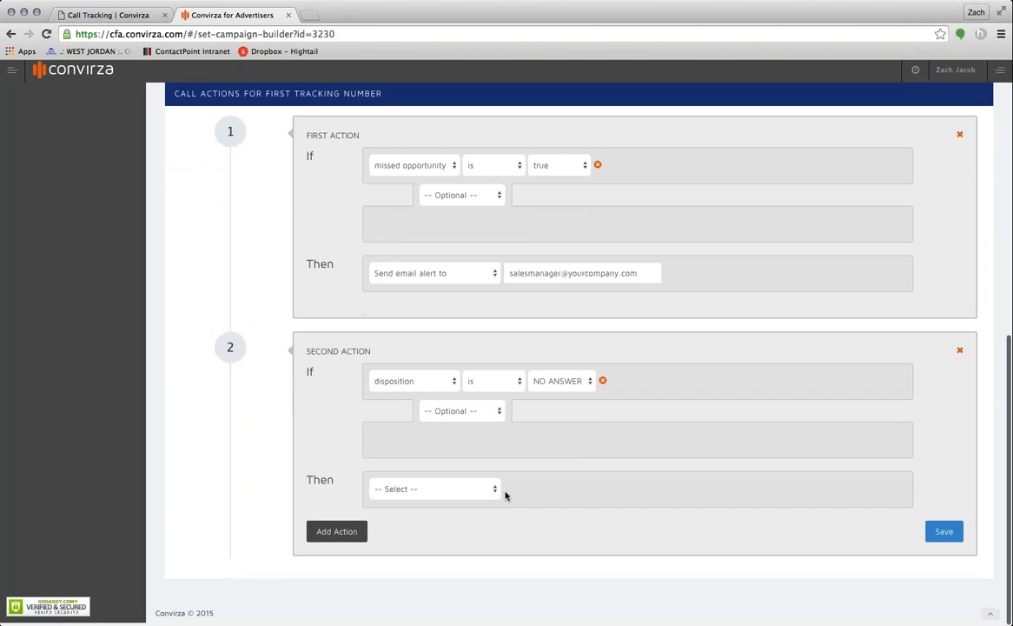
{"action": "left_click", "coordinate": [422, 494]}
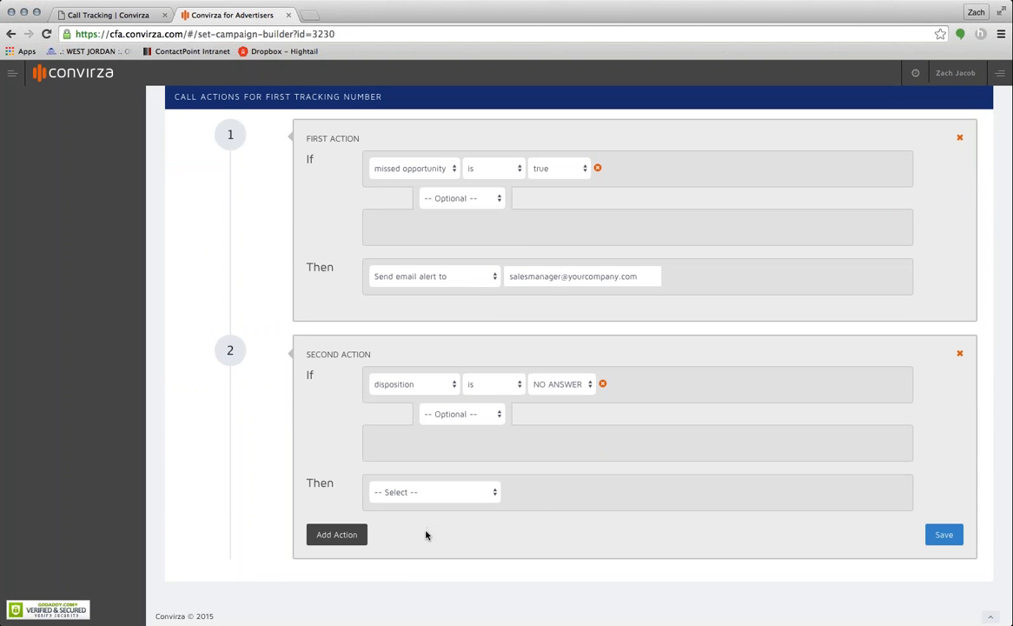
{"action": "left_click", "coordinate": [425, 534]}
{"action": "left_click", "coordinate": [944, 535]}
- Remove the assigned user from the campaign details and review the campaign's call actions
{"action": "scroll", "coordinate": [235, 381], "scroll_direction": "up", "scroll_amount": 6}
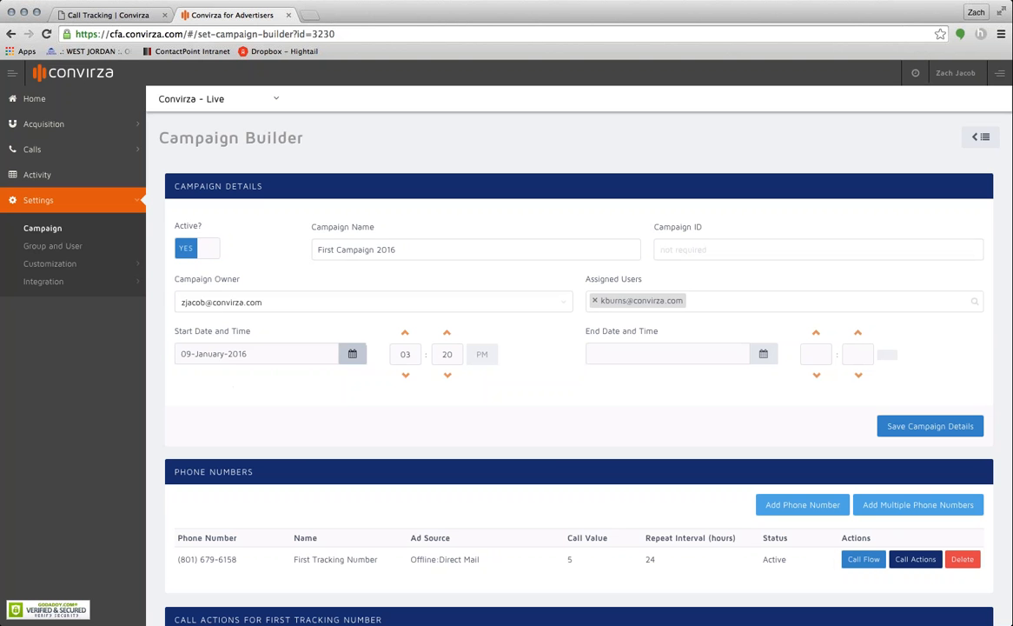
{"action": "left_click", "coordinate": [594, 300]}
{"action": "scroll", "coordinate": [537, 380], "scroll_direction": "down", "scroll_amount": 3}
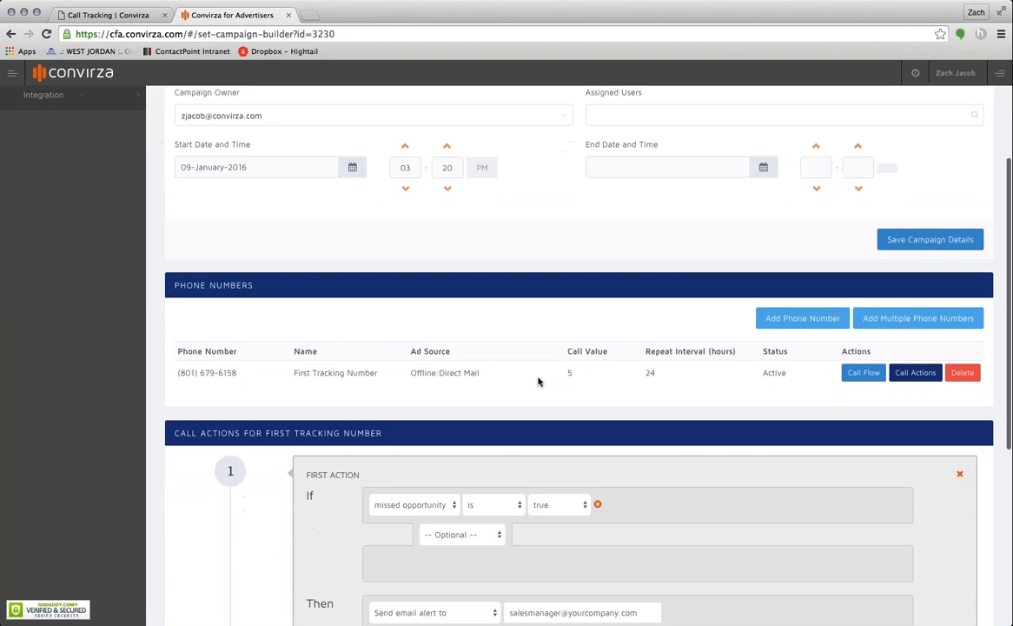
{"action": "scroll", "coordinate": [538, 381], "scroll_direction": "down", "scroll_amount": 5}
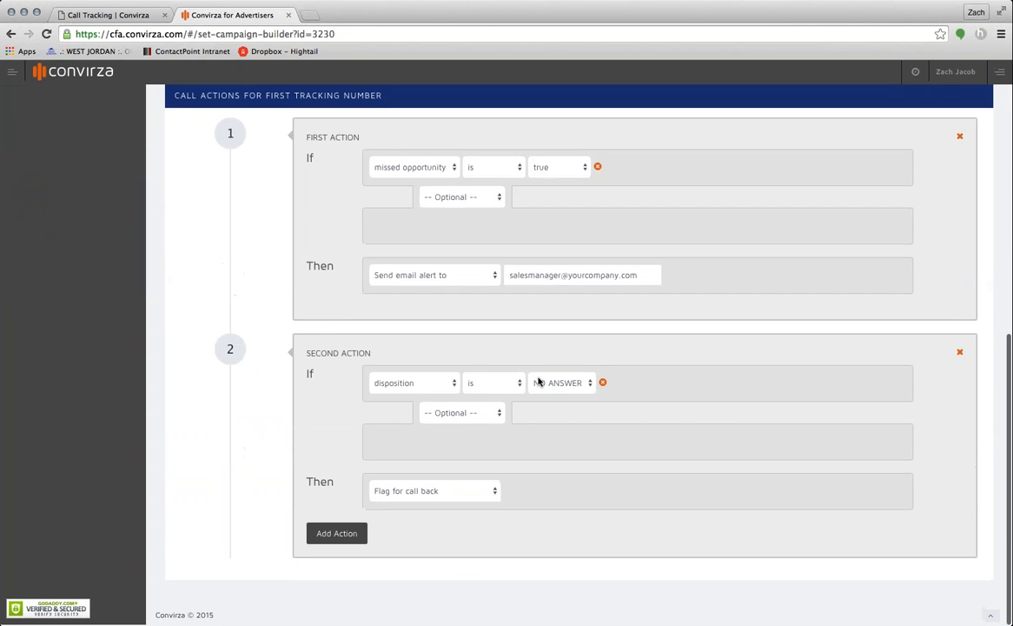
{"action": "scroll", "coordinate": [537, 381], "scroll_direction": "up", "scroll_amount": 8}
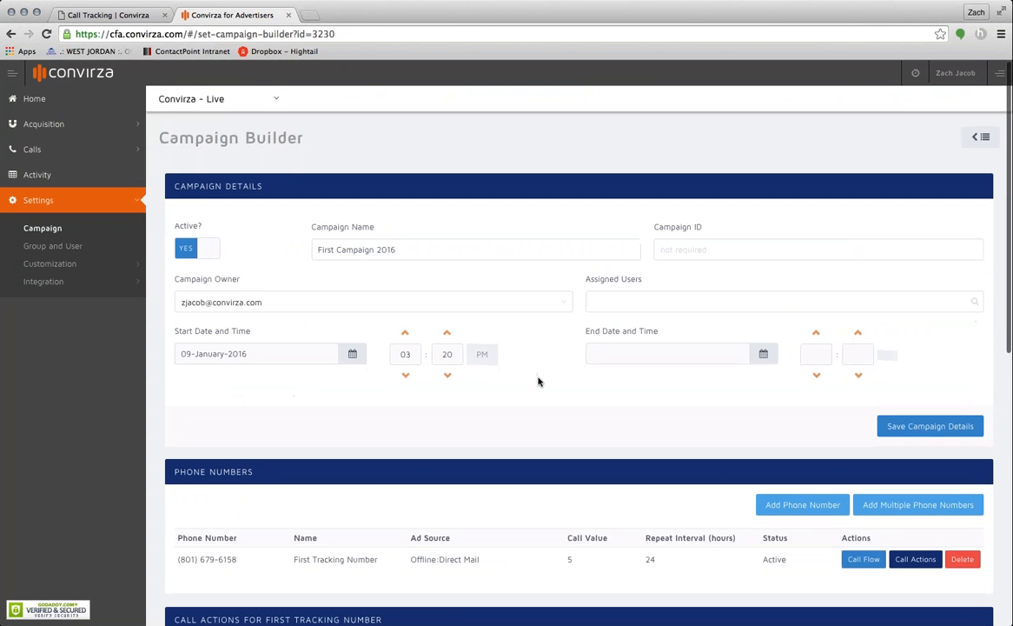